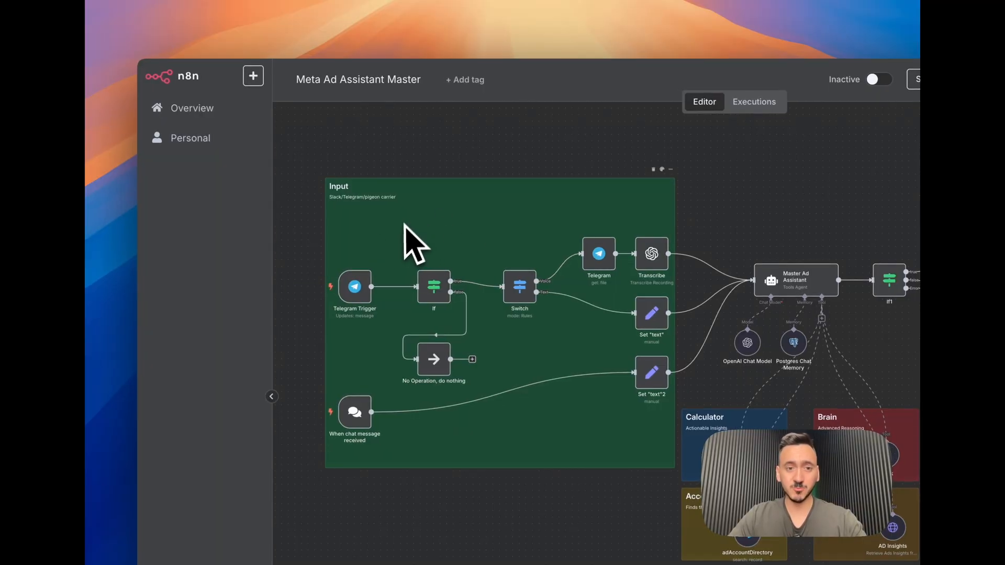
scroll(405, 240, up, 1)
scroll(436, 149, up, 1)
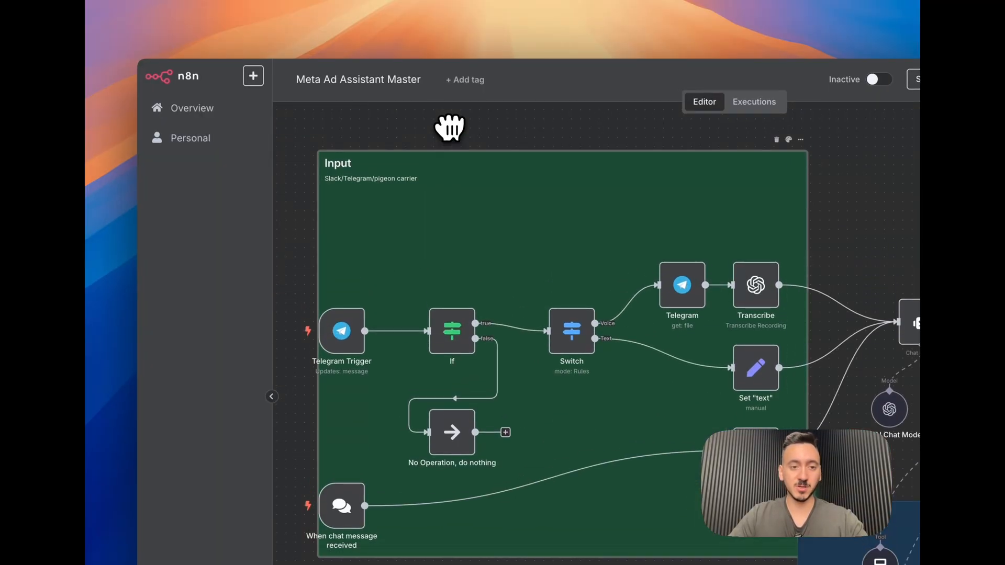
Step: Look over the workflow's input nodes and bring up its test chat
drag(432, 117, 438, 174)
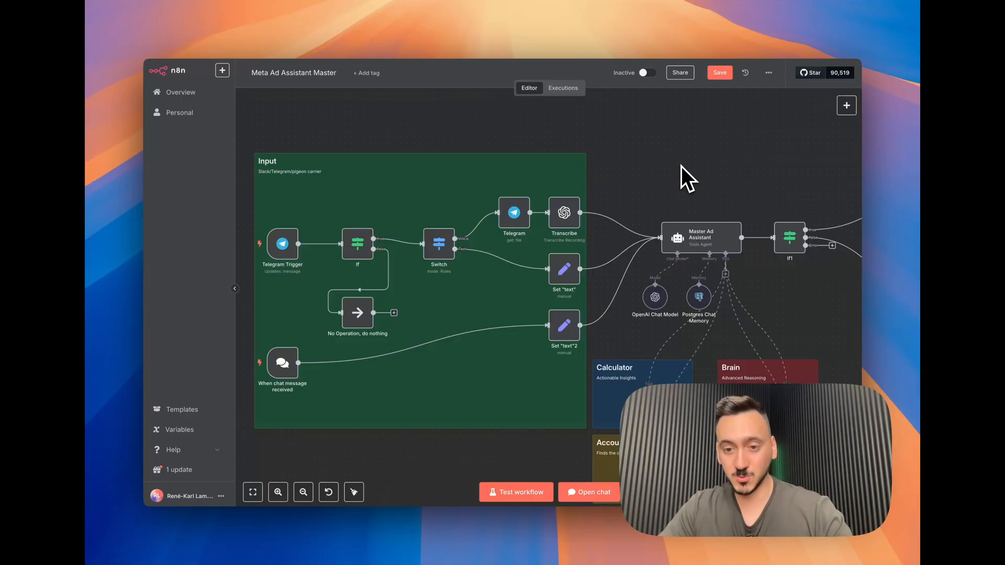
mouse_move(686, 181)
mouse_down()
mouse_move(691, 142)
mouse_move(626, 141)
mouse_up()
scroll(692, 142, down, 2)
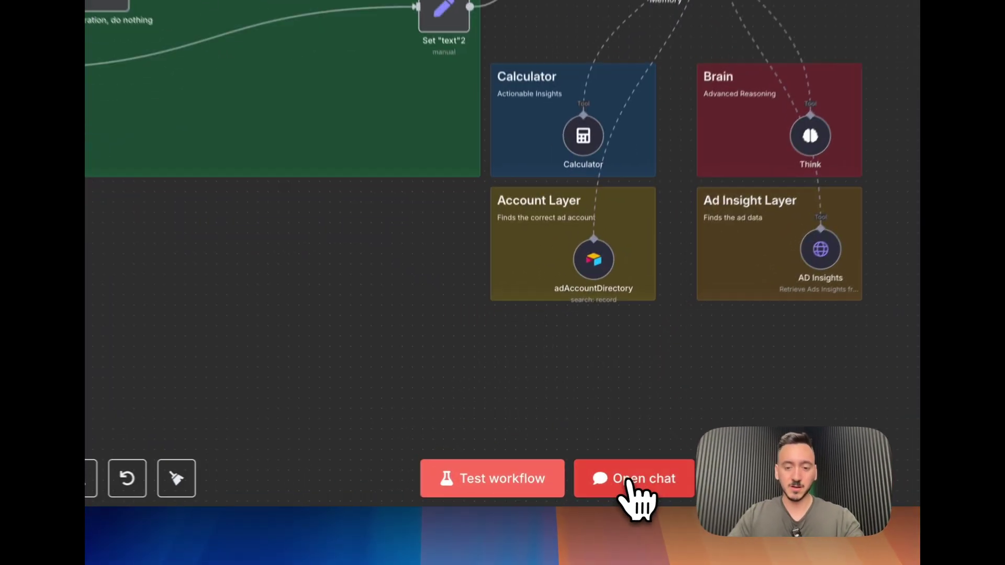
click(590, 492)
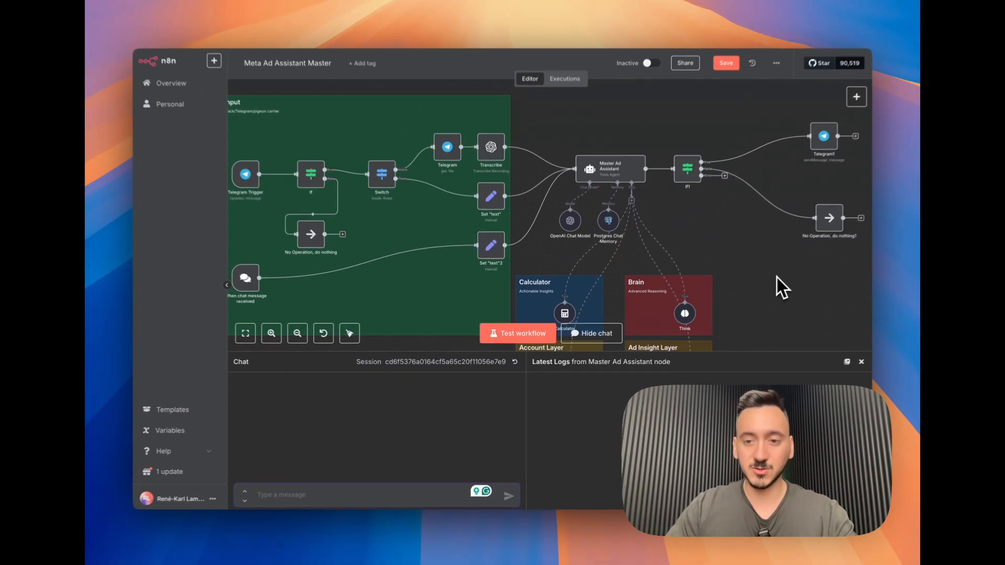
drag(780, 285, 781, 255)
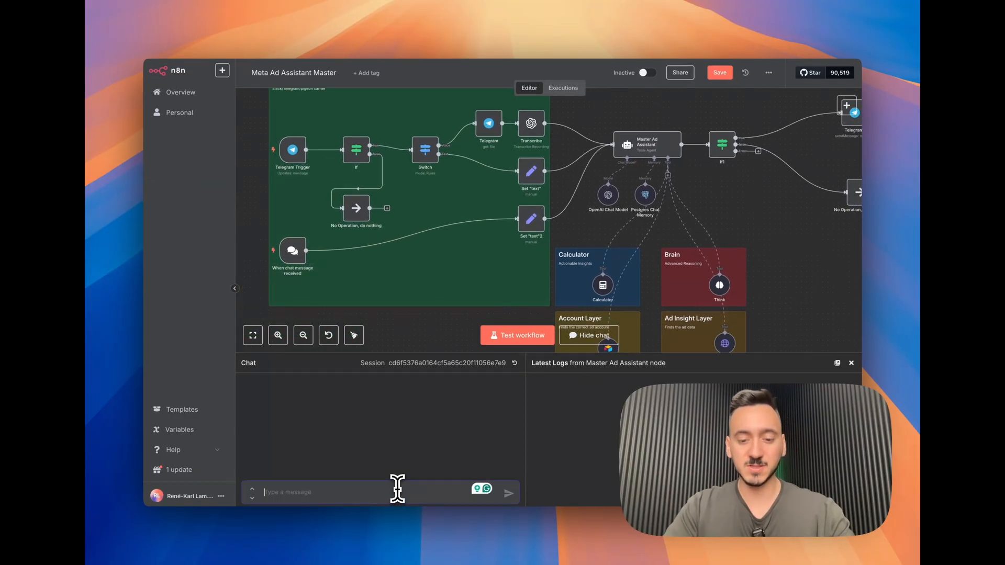
Step: Ask 'What are all the active accounts we manage right now?' and view the executed nodes
key(BackSpace)
key(BackSpace)
key(BackSpace)
text(Wa)
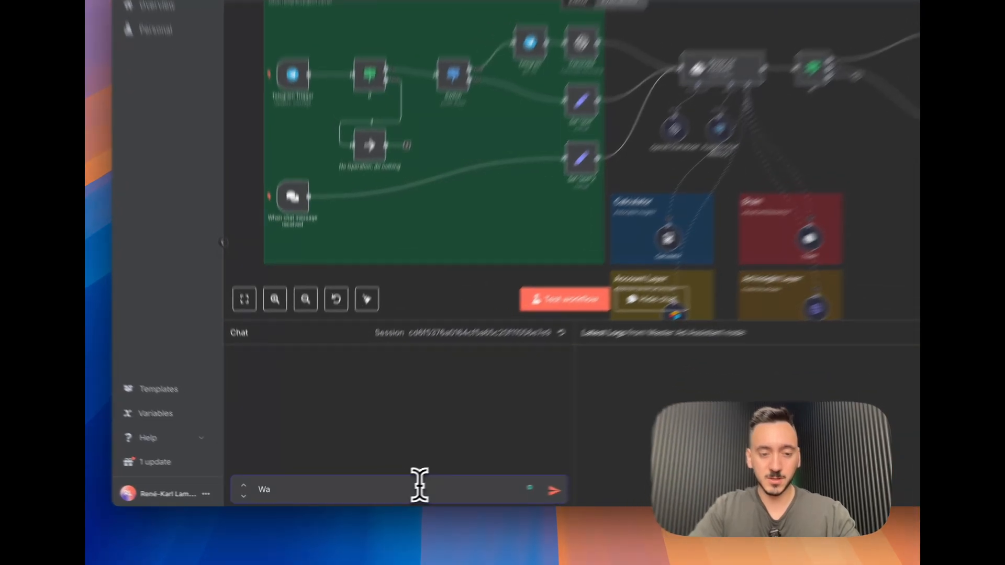
text(hat are all the active accounts we manage right now?)
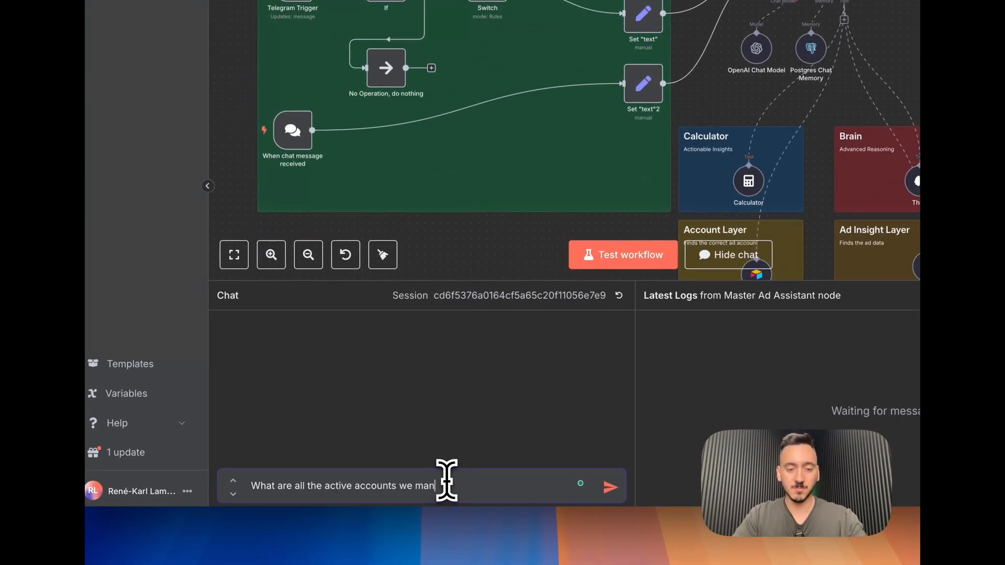
key(Return)
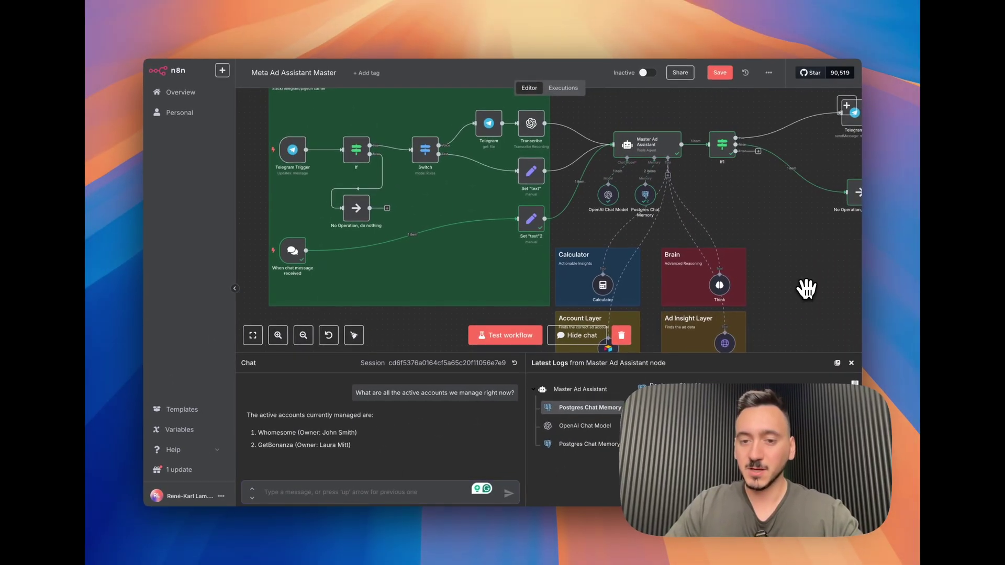
drag(809, 292, 790, 235)
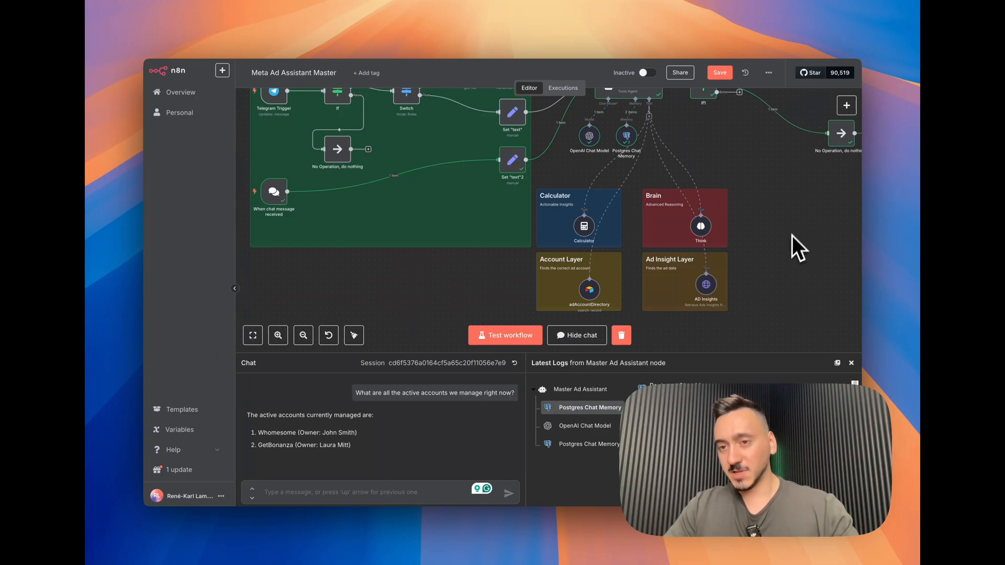
Step: Pan the workflow canvas up to its top
drag(793, 217, 776, 245)
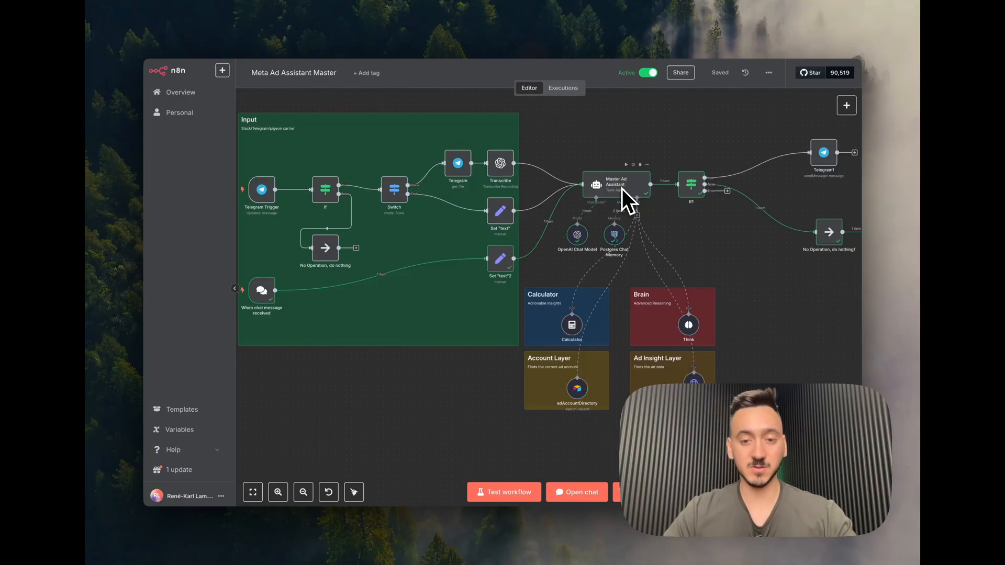
mouse_move(532, 495)
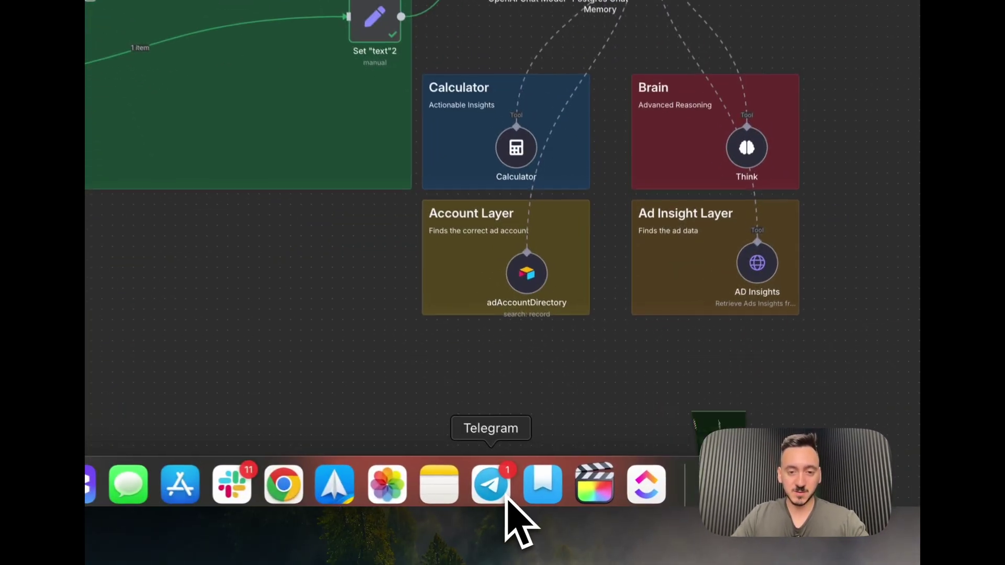
Step: Send 'what is the best performing campaign in the past 7 days' to the Telegram assistant
click(559, 495)
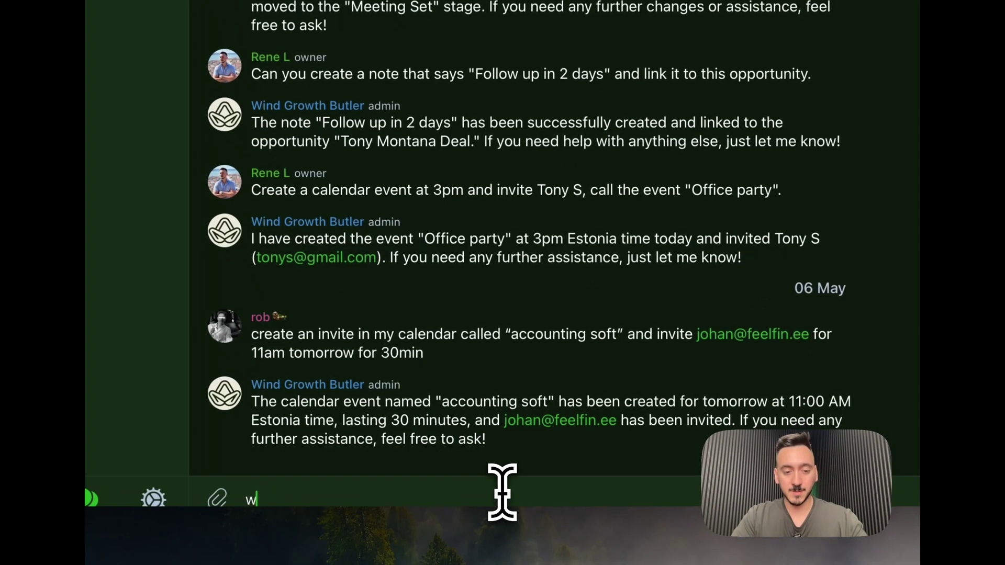
text(Wwhat is the best performing campaig)
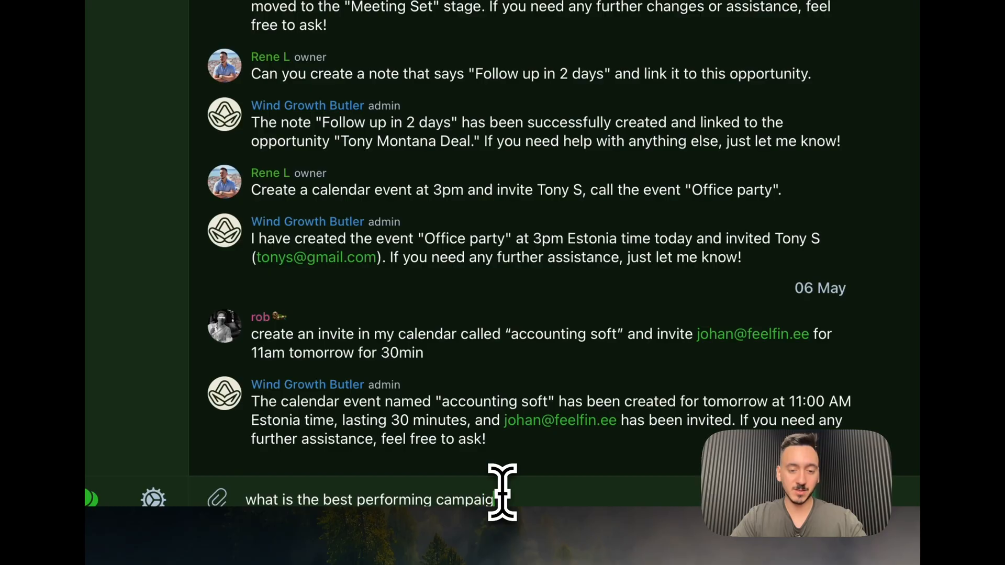
text(days)
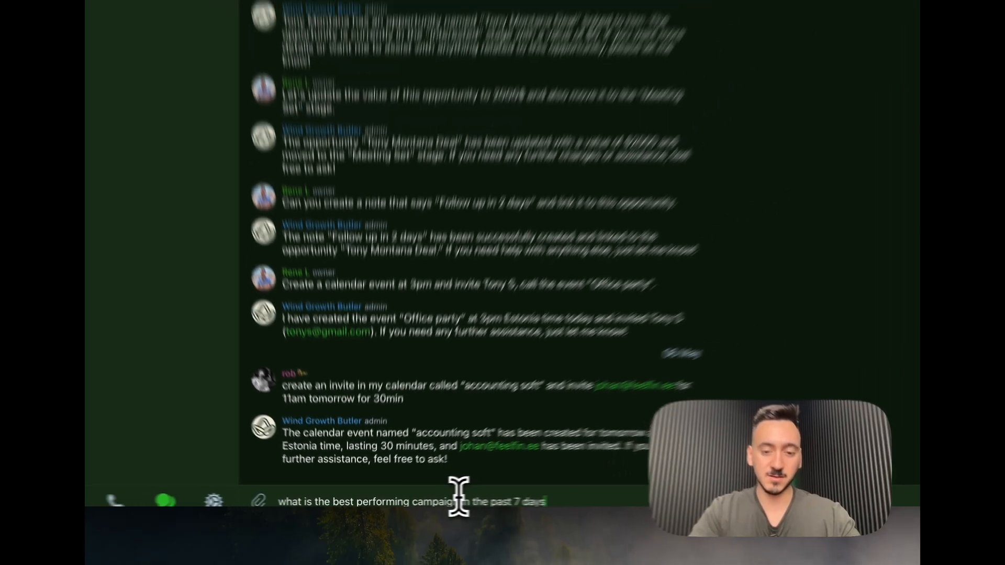
key(Return)
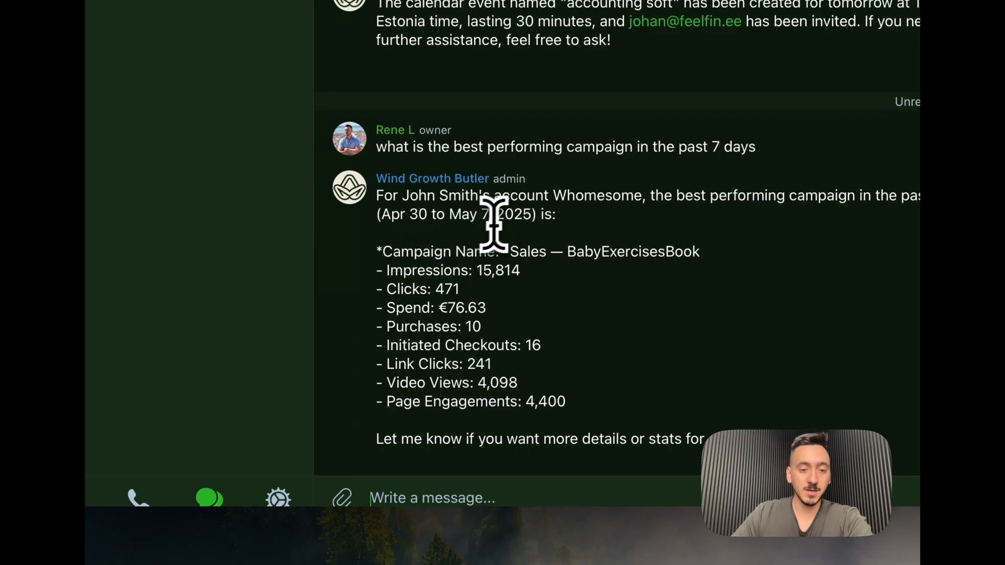
Step: Highlight the reply's Campaign Name, Video Views and Page Engagements lines, then deselect
mouse_move(382, 252)
mouse_down()
mouse_move(528, 271)
mouse_move(521, 333)
mouse_up()
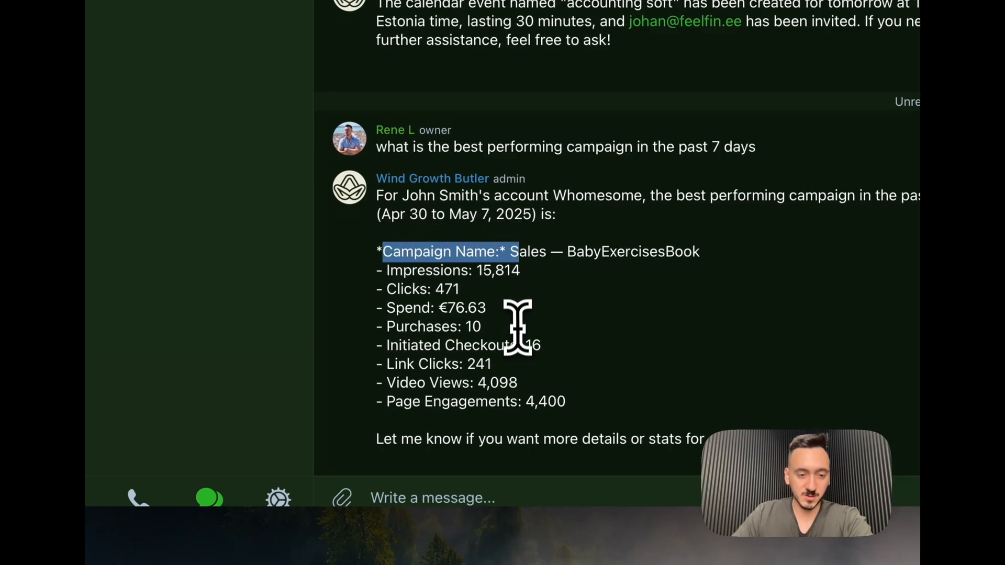
click(518, 334)
mouse_move(574, 404)
mouse_down()
mouse_move(495, 375)
mouse_move(377, 267)
mouse_up()
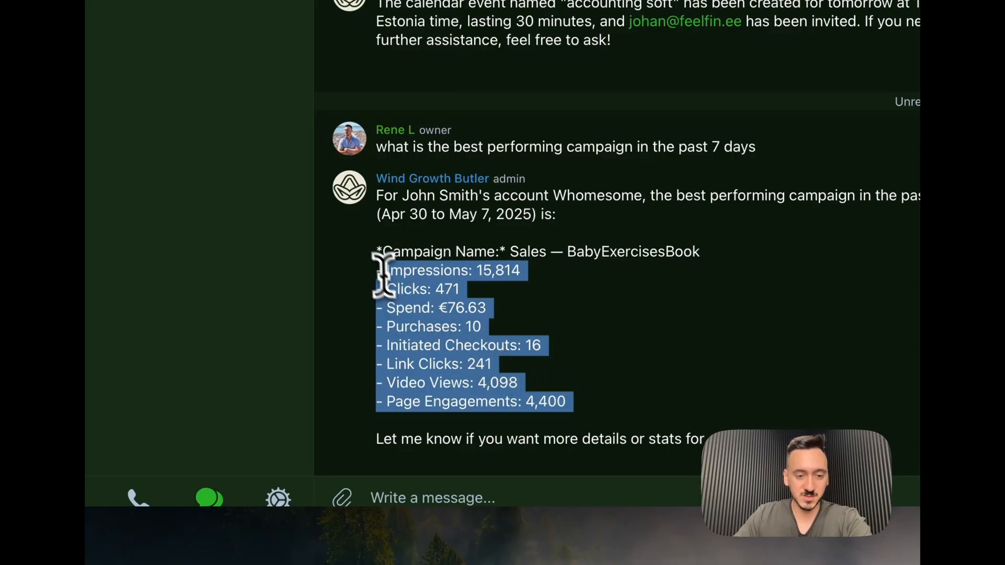
click(621, 332)
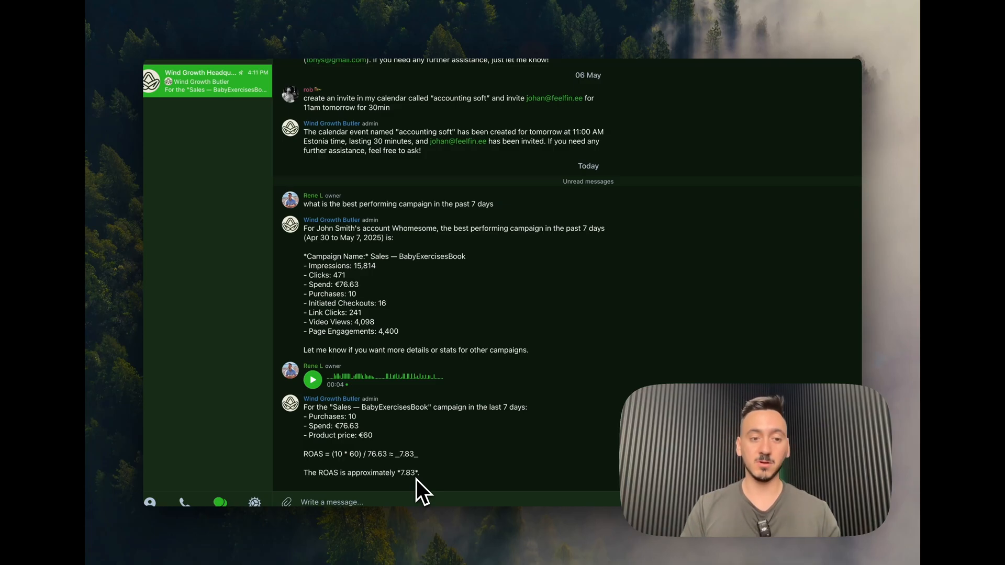
mouse_move(415, 531)
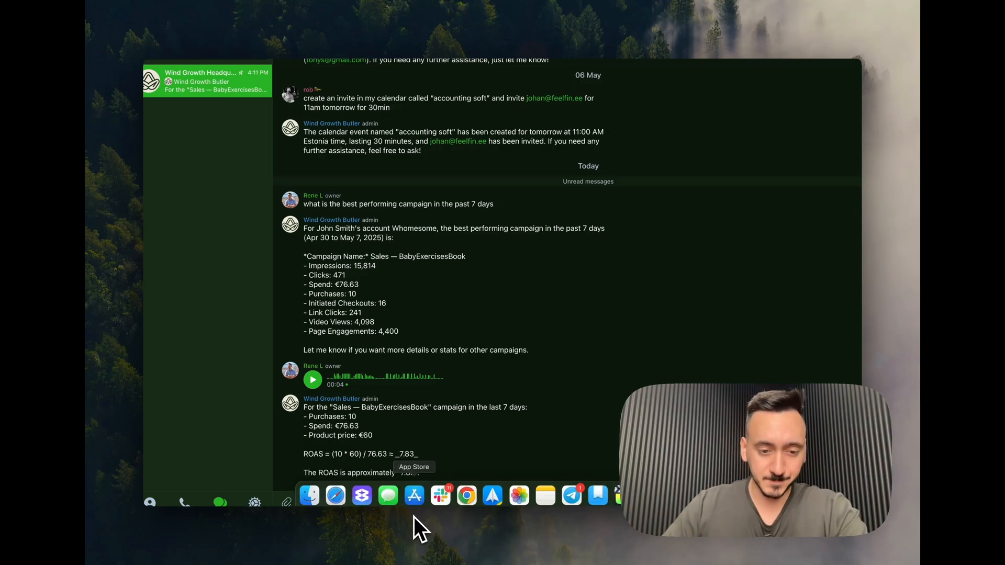
Step: Review the latest run in Executions and bring up the AD Insights tool's settings
click(361, 497)
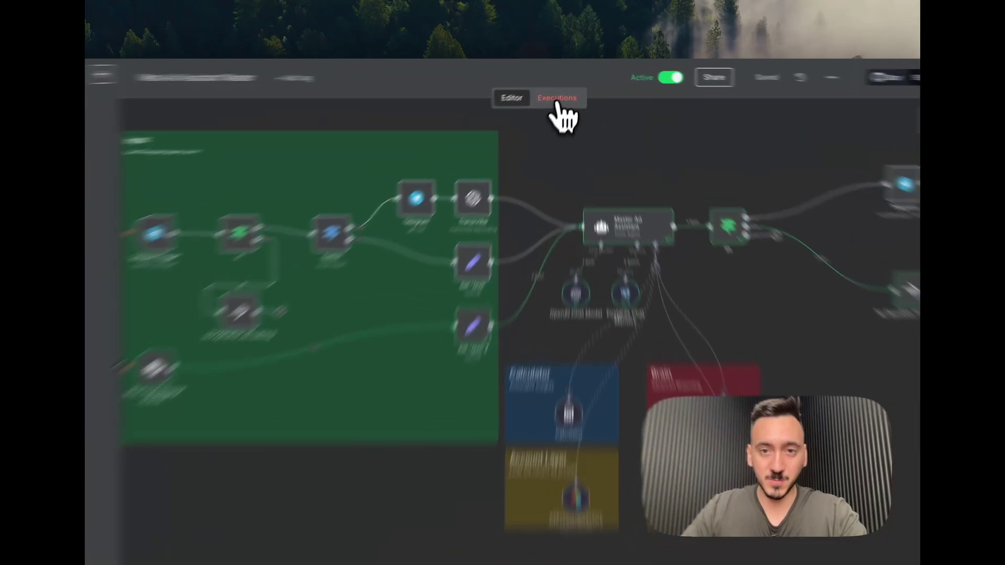
click(545, 117)
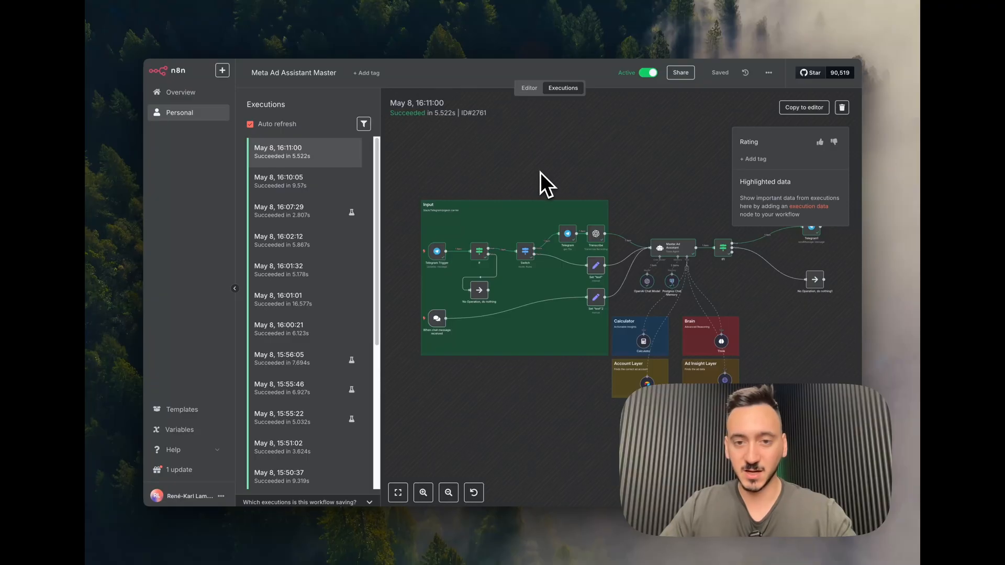
scroll(461, 210, up, 2)
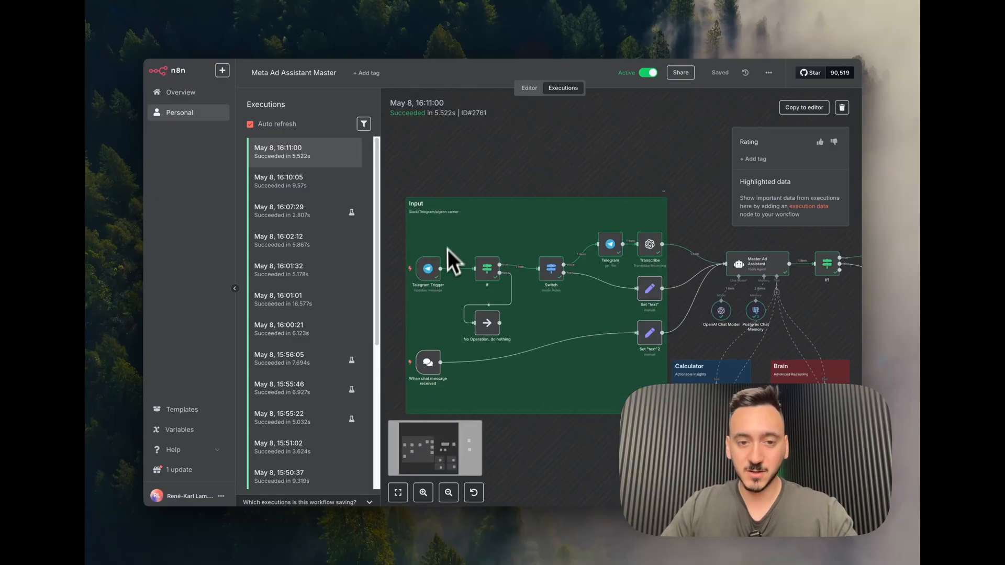
scroll(448, 249, up, 2)
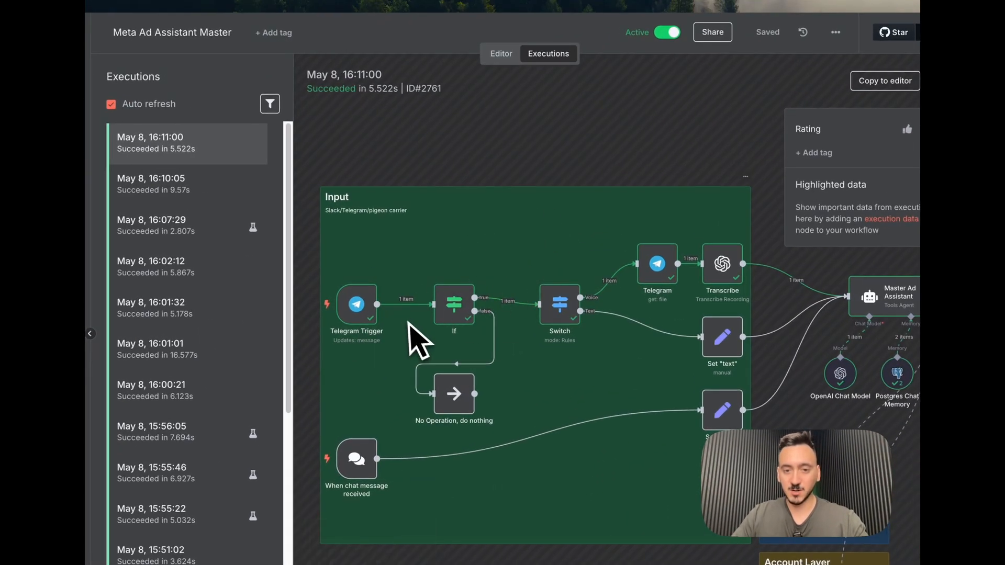
drag(609, 169, 460, 119)
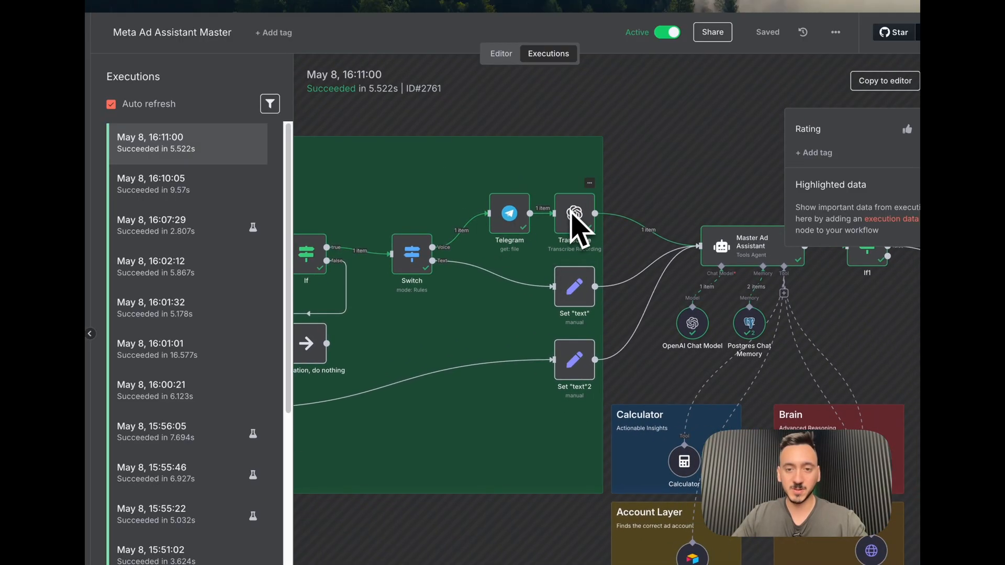
mouse_move(697, 169)
mouse_down()
mouse_move(601, 102)
mouse_move(594, 86)
mouse_up()
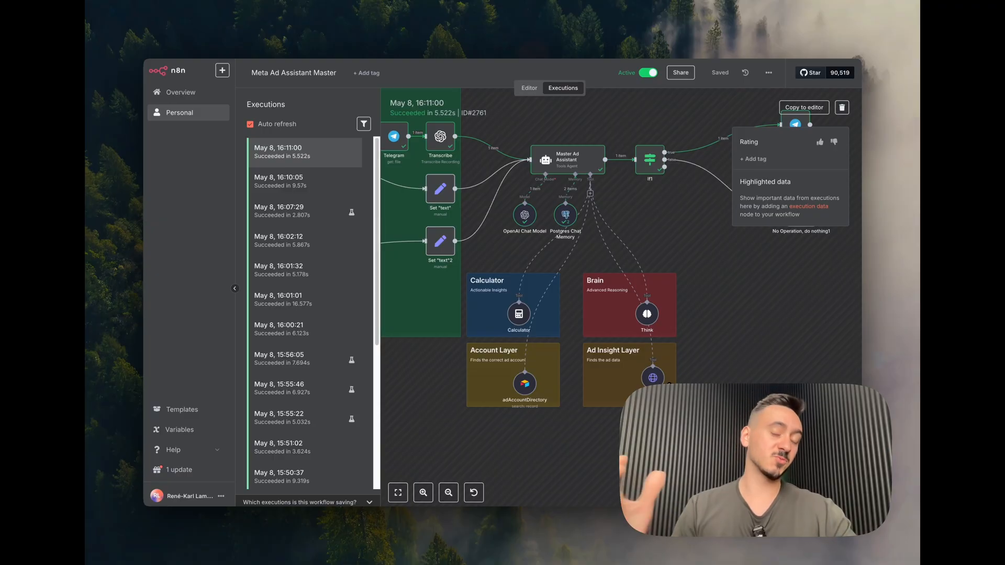
double_click(653, 381)
scroll(568, 328, down, 4)
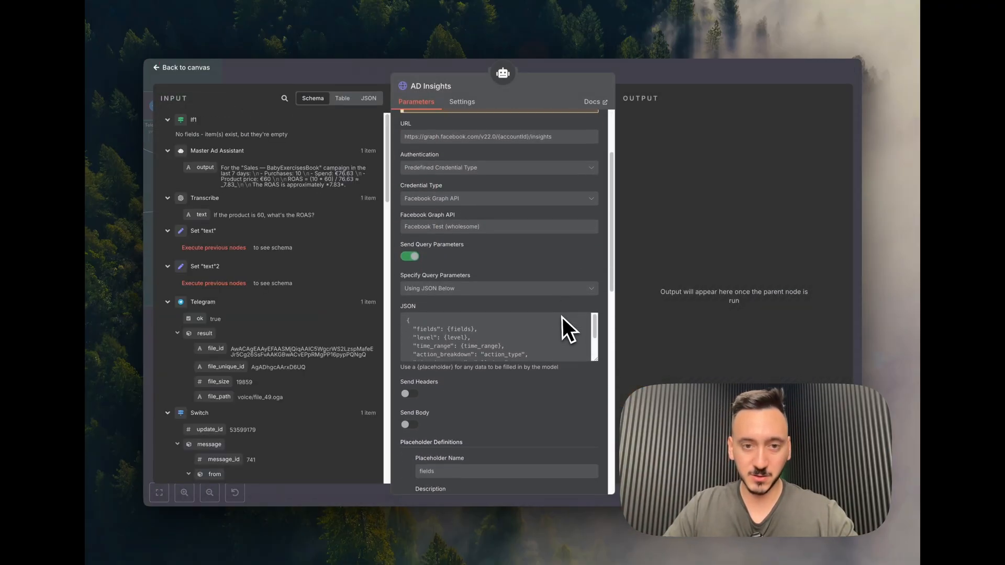
scroll(503, 256, up, 4)
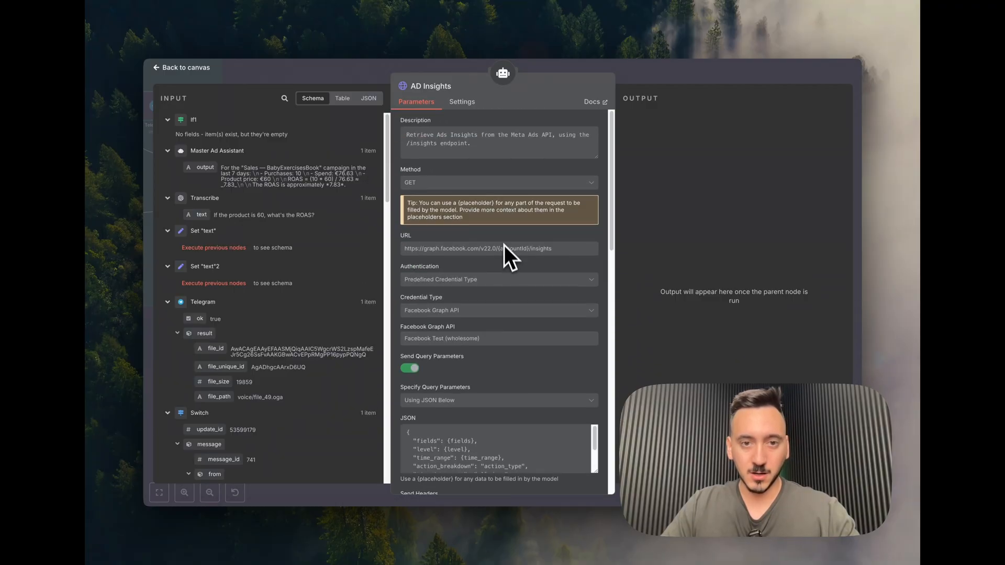
Step: Return to the editable workflow and read the fields placeholder's full description
click(676, 82)
click(564, 88)
click(530, 87)
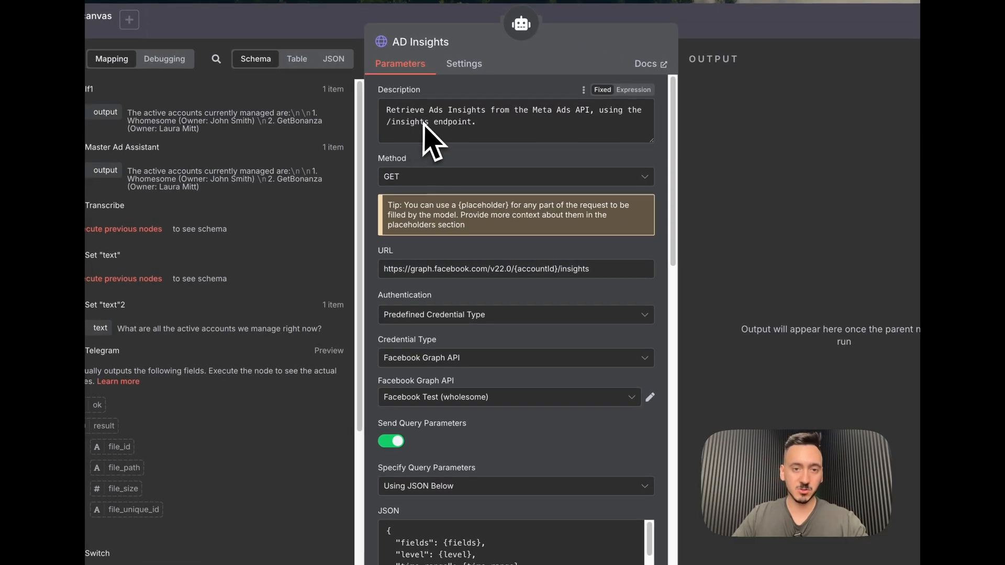
scroll(468, 154, down, 1)
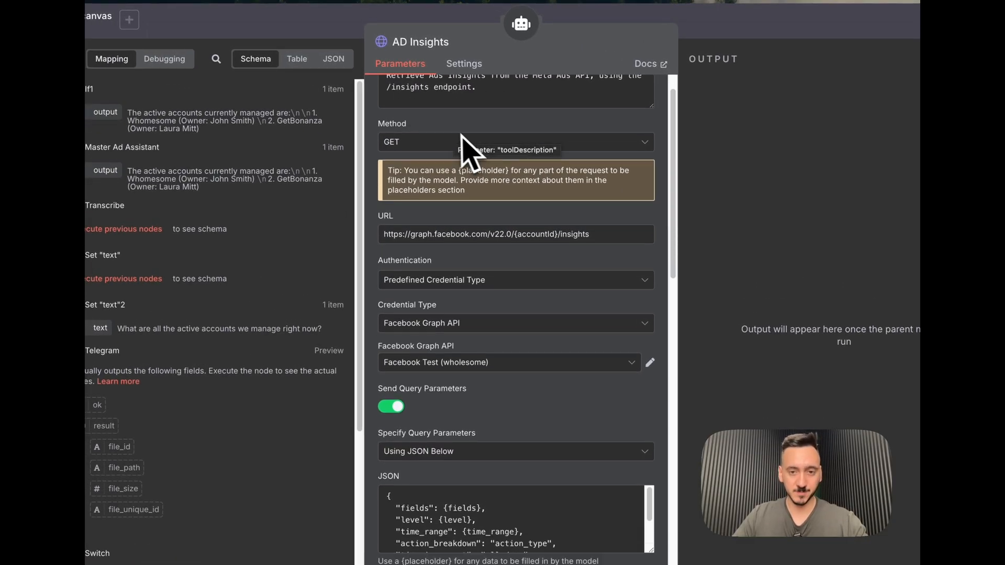
scroll(464, 146, down, 1)
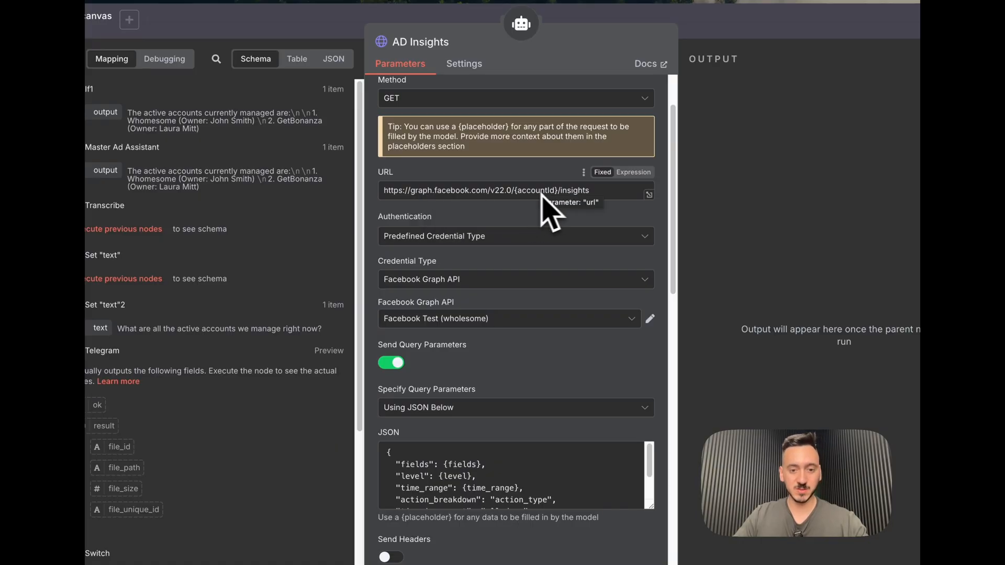
scroll(495, 400, down, 2)
scroll(479, 370, down, 2)
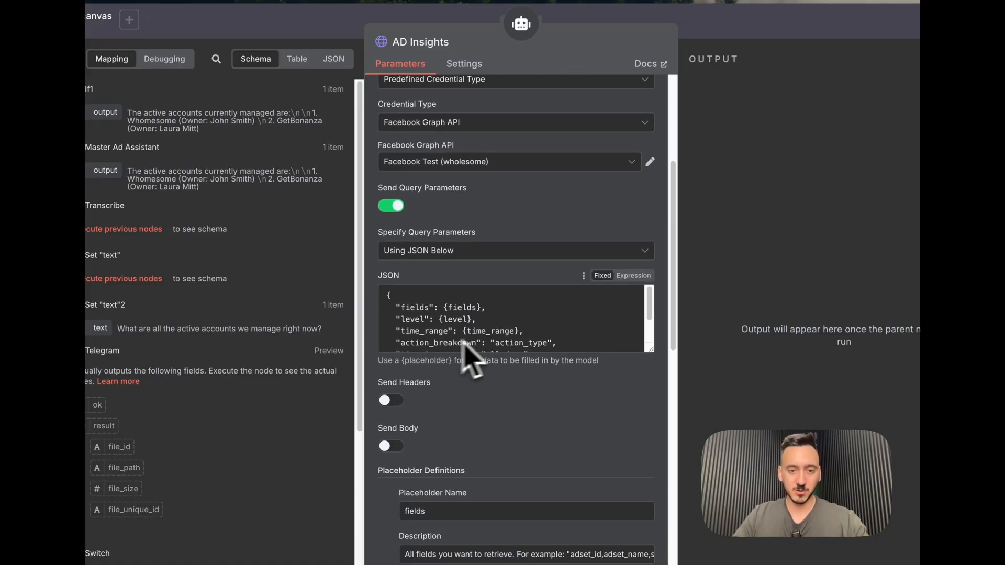
drag(650, 308, 651, 330)
scroll(621, 345, down, 2)
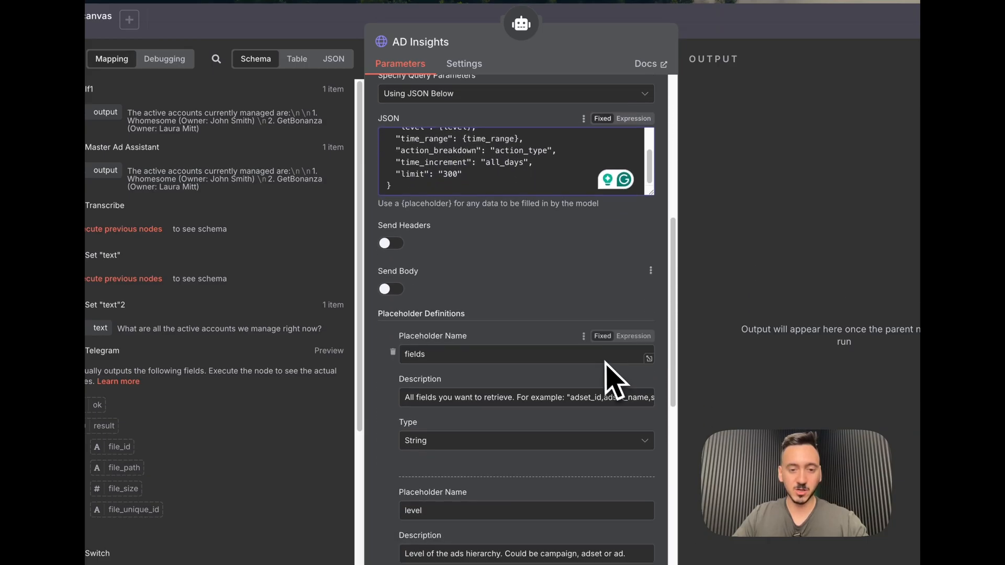
scroll(597, 370, down, 1)
scroll(592, 363, down, 1)
scroll(535, 353, down, 1)
scroll(471, 283, up, 1)
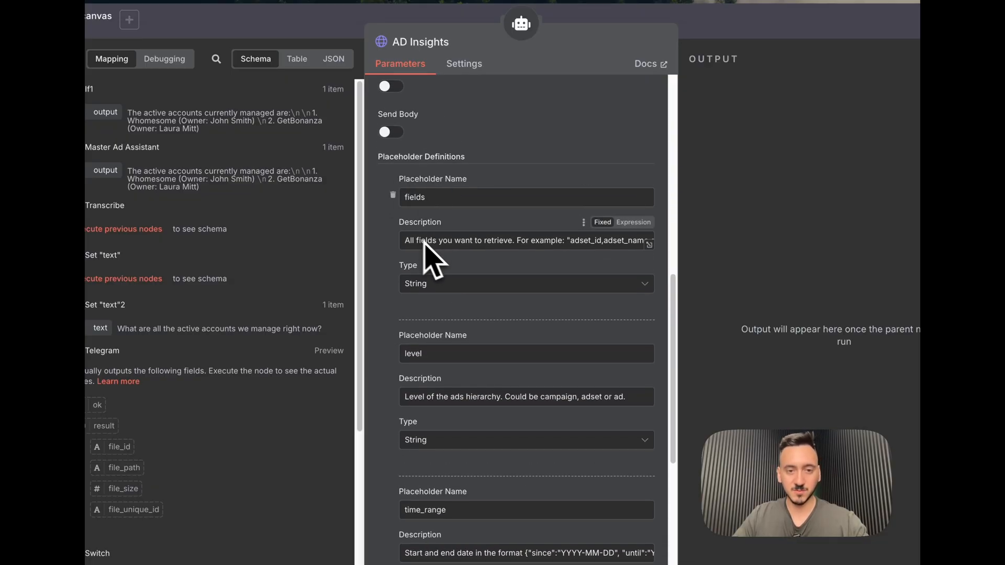
mouse_move(526, 240)
mouse_move(526, 396)
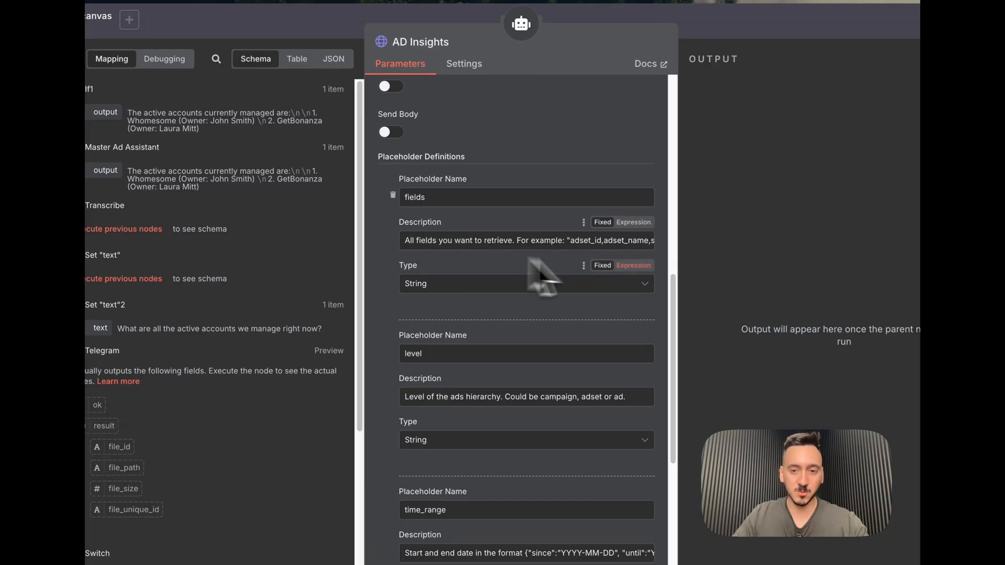
click(651, 252)
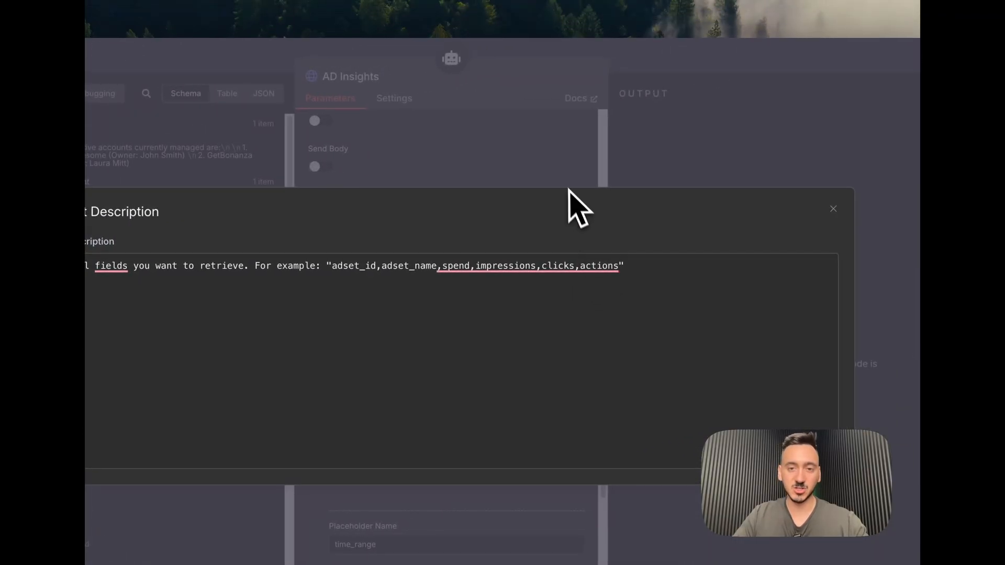
key(Escape)
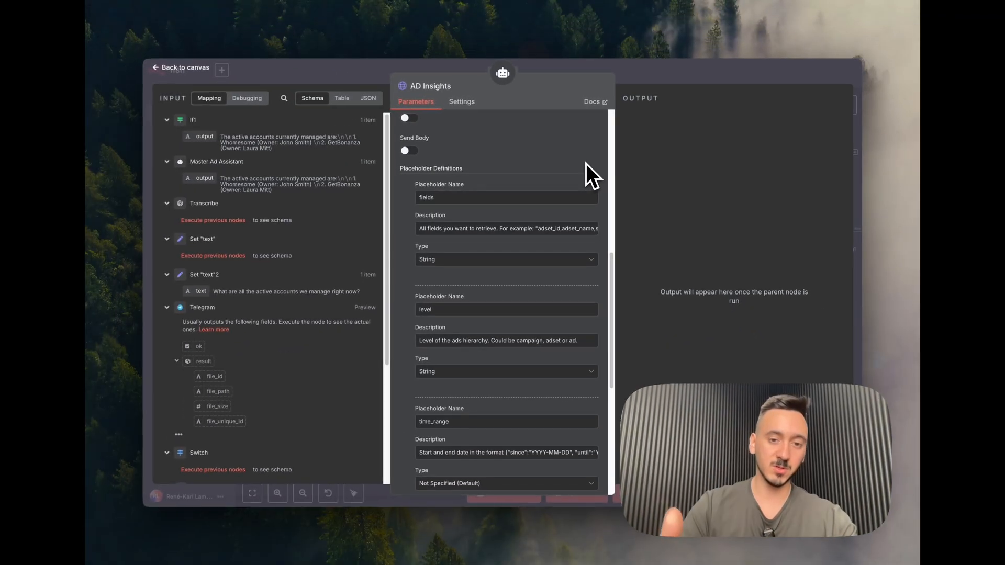
scroll(550, 169, down, 2)
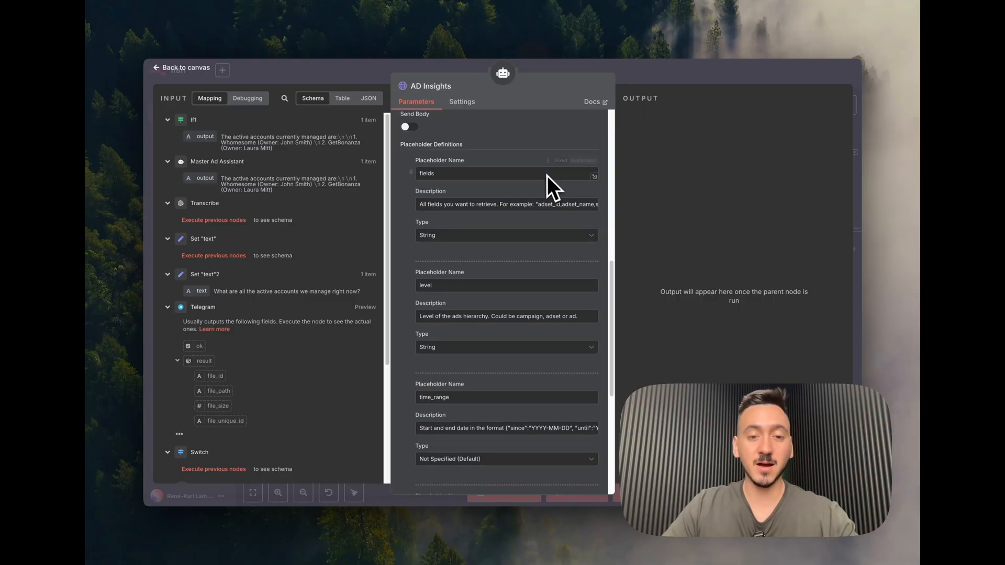
scroll(544, 177, down, 2)
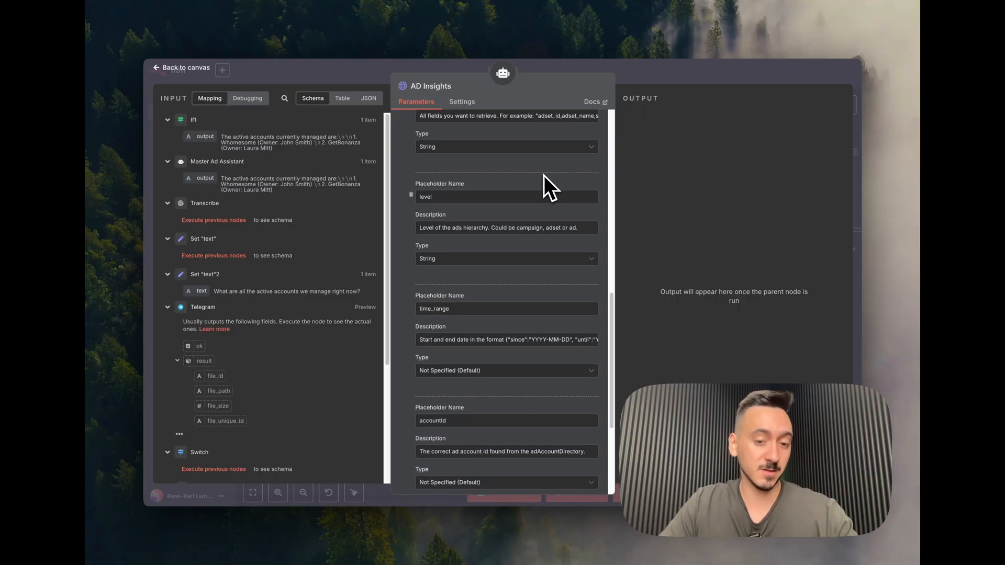
scroll(544, 176, down, 2)
click(643, 79)
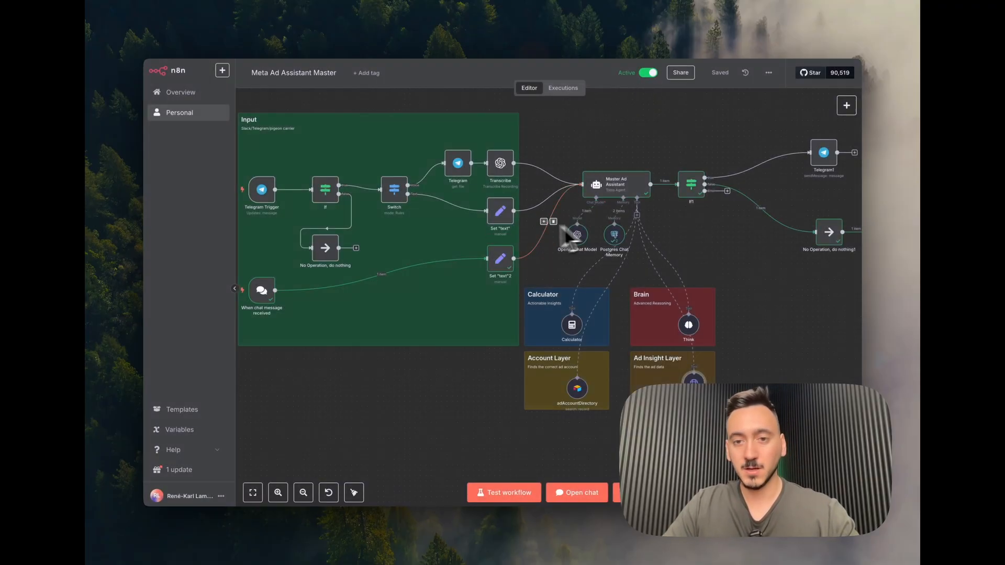
double_click(617, 192)
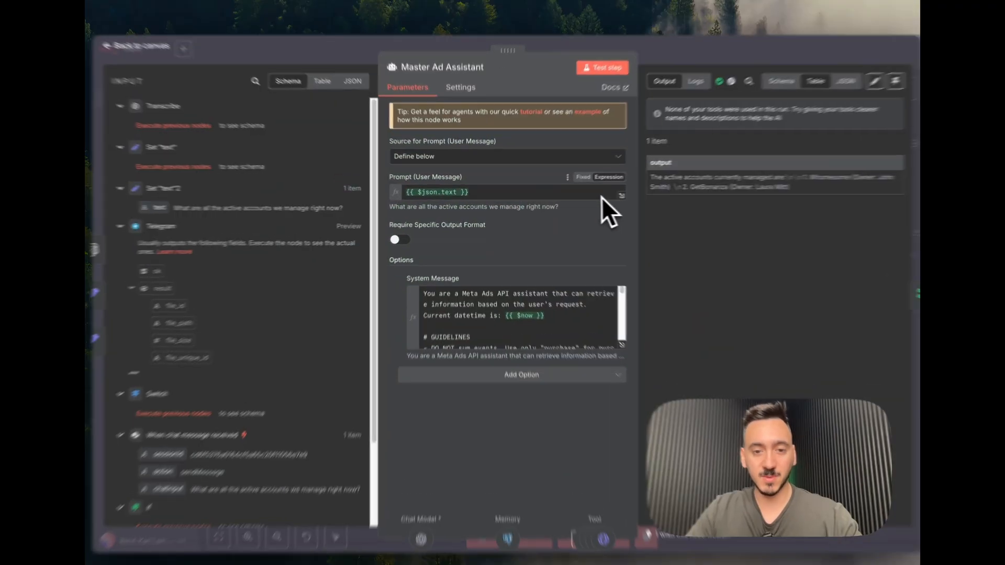
click(655, 374)
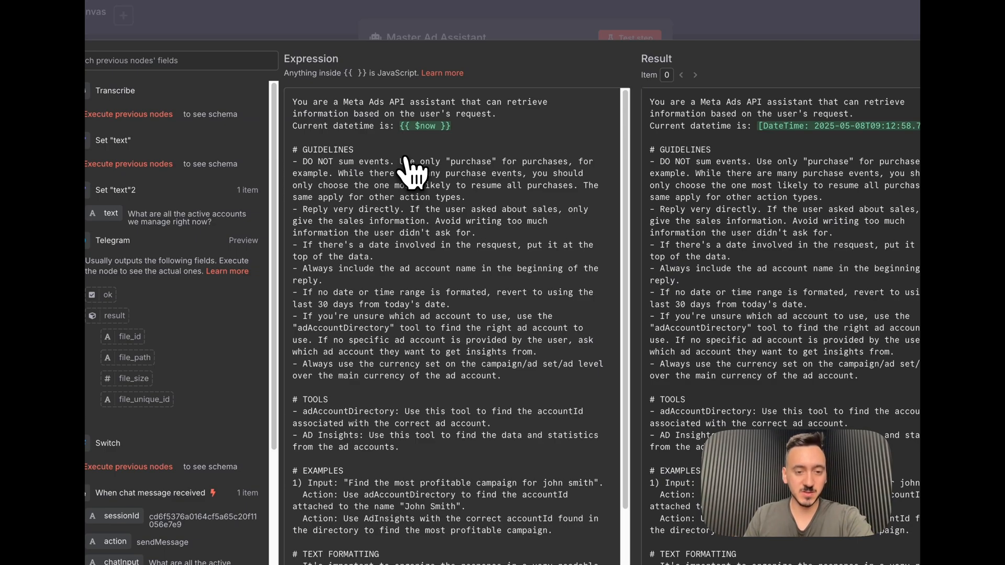
scroll(408, 169, down, 3)
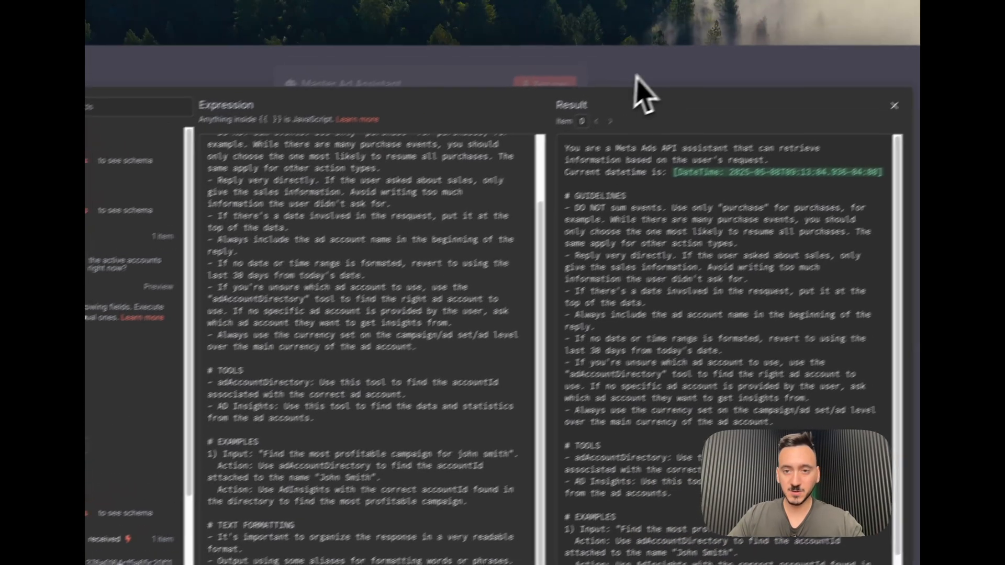
click(639, 89)
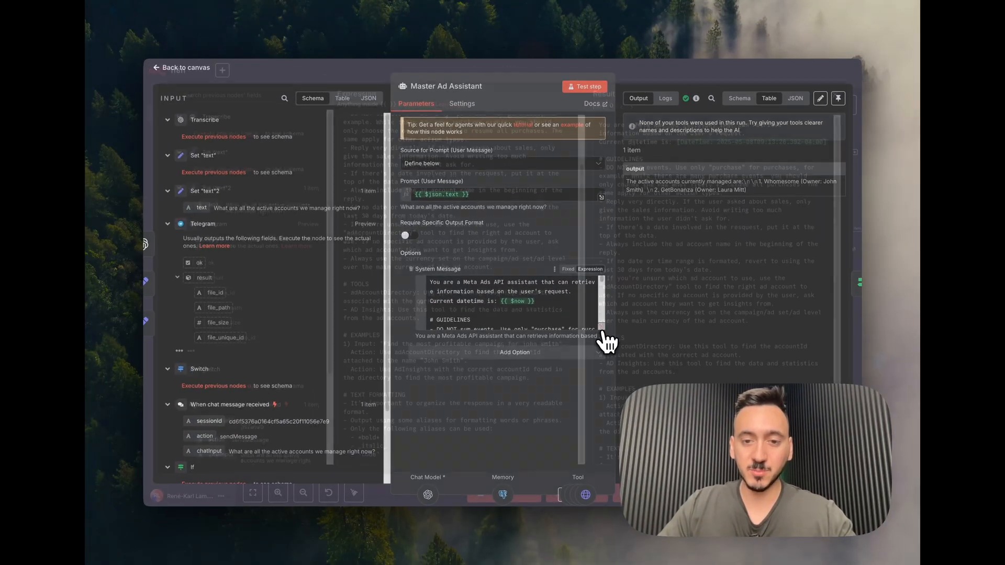
click(600, 326)
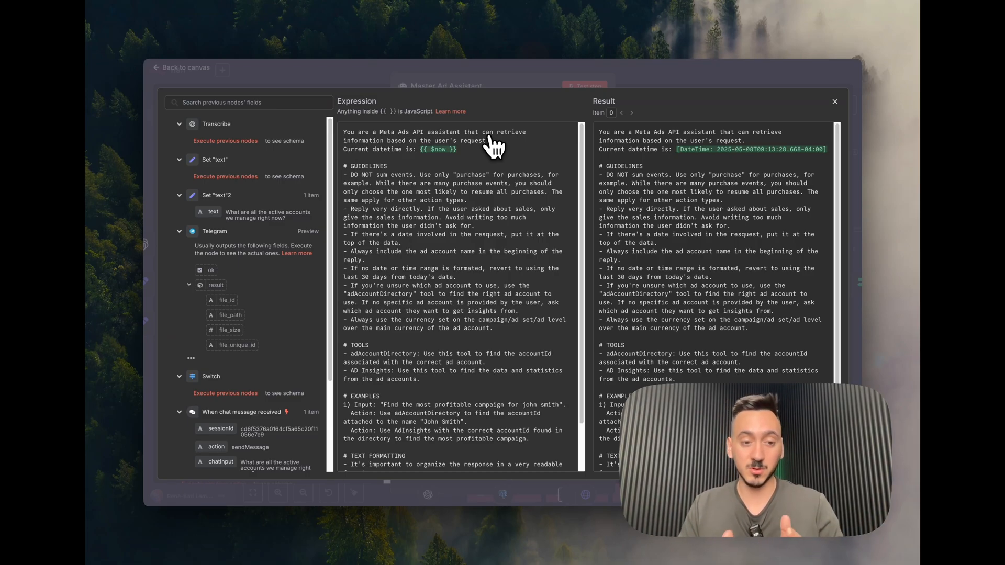
click(681, 82)
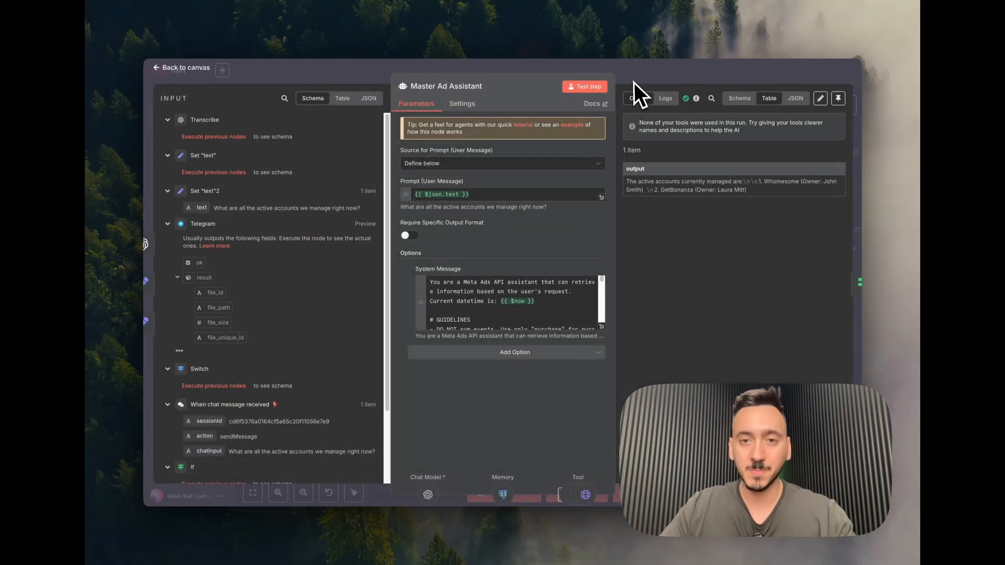
click(634, 82)
Step: Pan the Excalidraw architecture diagram to focus on the Reporting Layer
drag(658, 135, 545, 175)
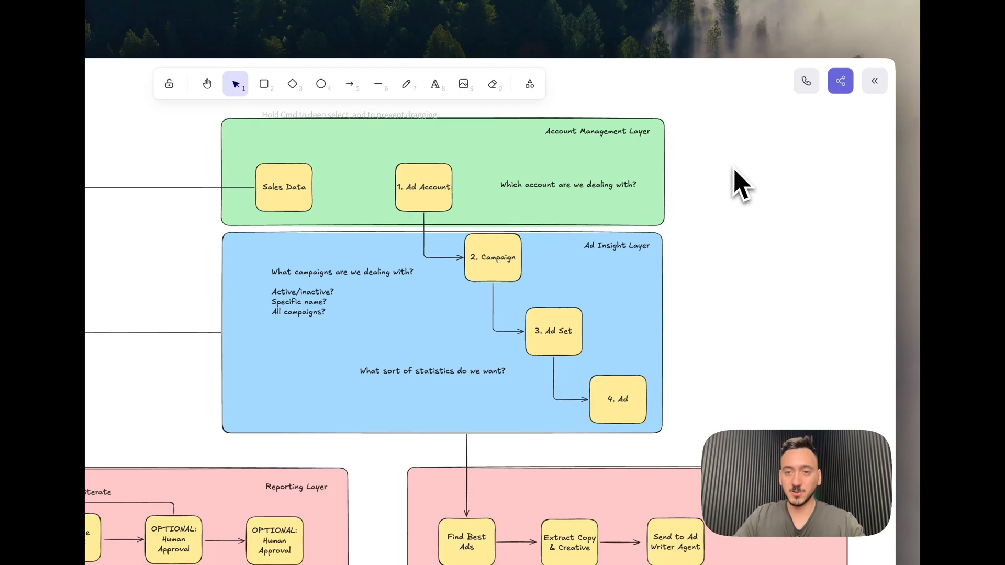
scroll(558, 189, up, 2)
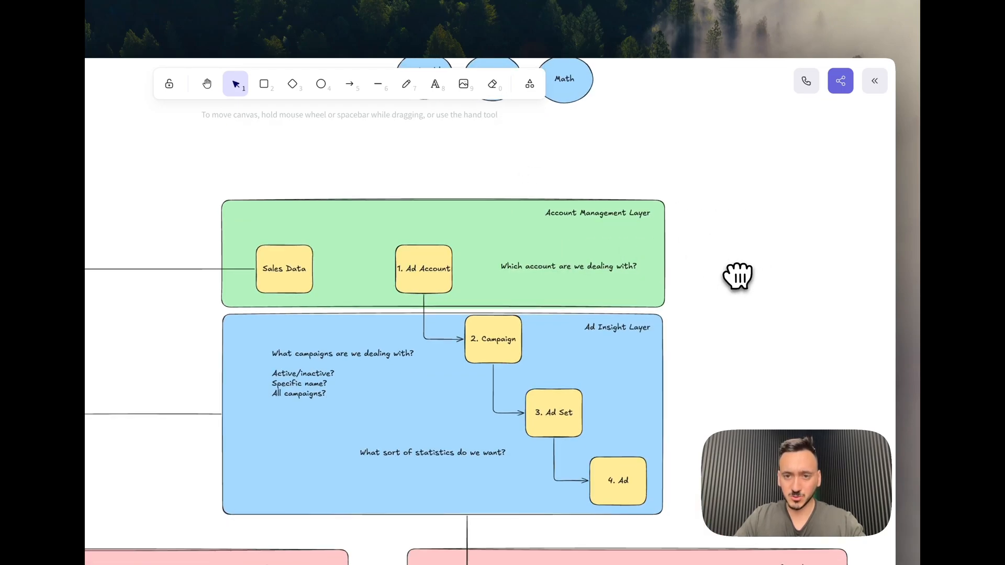
drag(738, 275, 730, 216)
drag(546, 206, 627, 211)
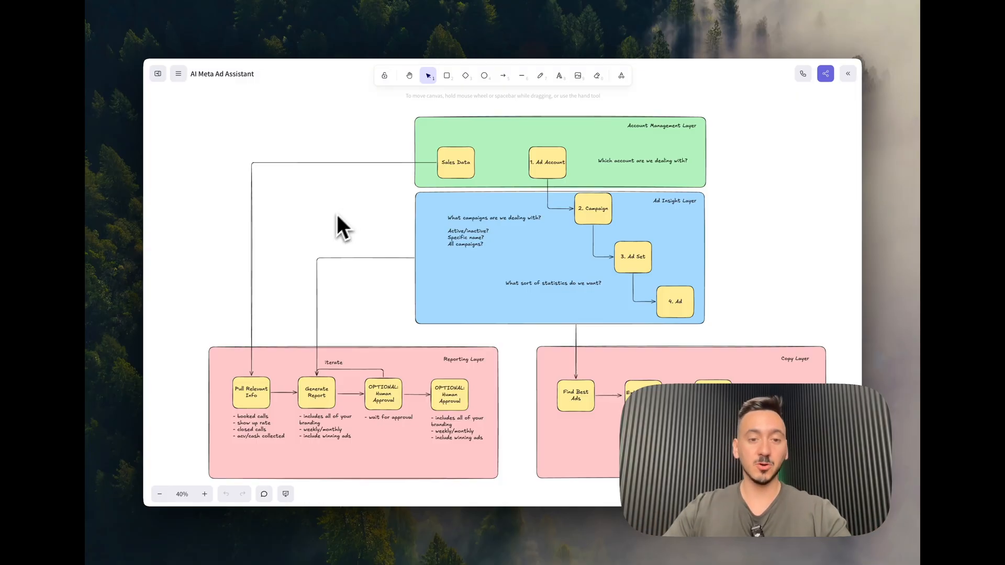
drag(324, 222, 392, 157)
scroll(390, 341, up, 2)
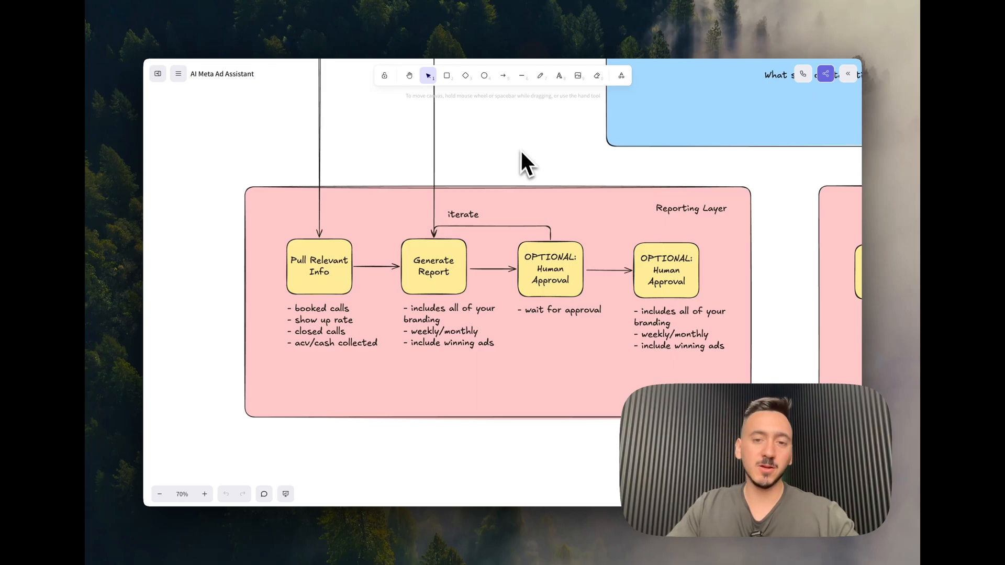
drag(524, 156, 493, 143)
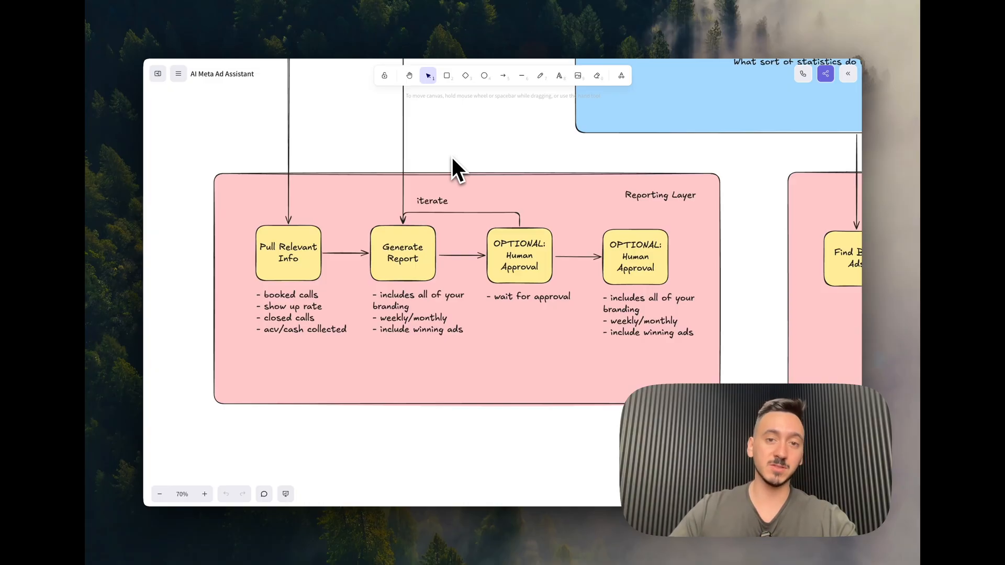
scroll(518, 151, down, 5)
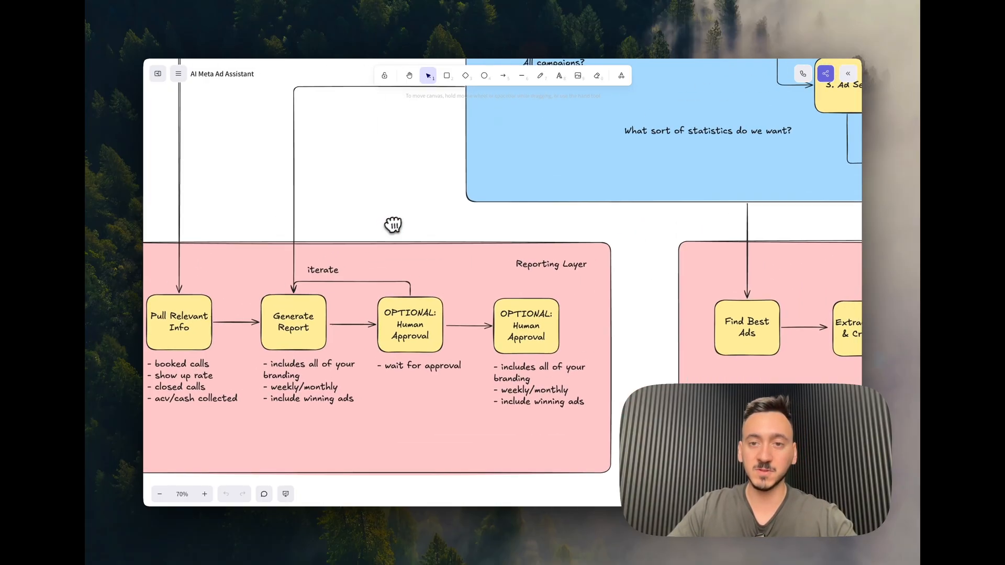
mouse_move(393, 224)
mouse_down()
mouse_move(467, 235)
mouse_move(439, 117)
mouse_up()
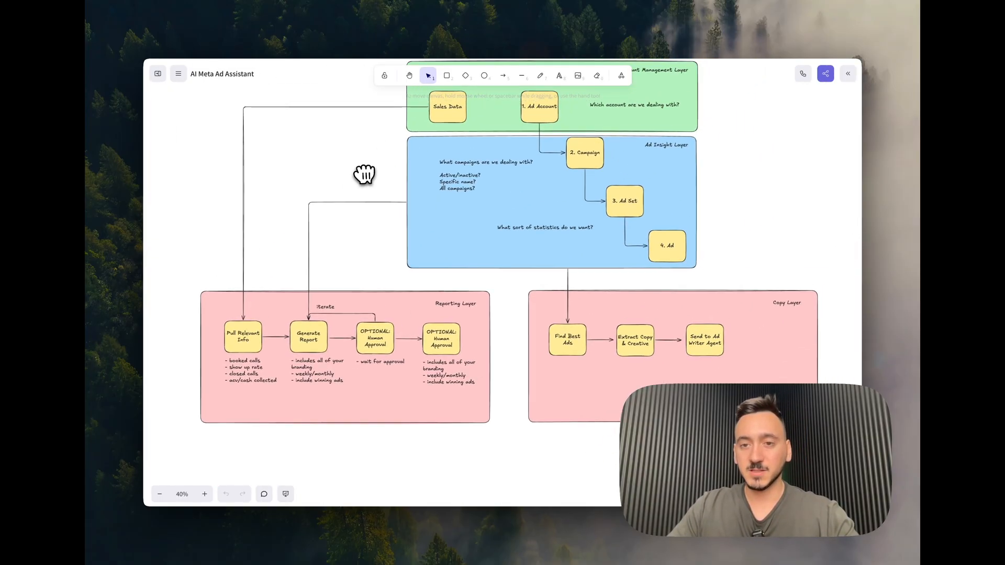
scroll(636, 177, up, 2)
mouse_move(730, 144)
mouse_down()
mouse_move(754, 138)
mouse_move(765, 169)
mouse_up()
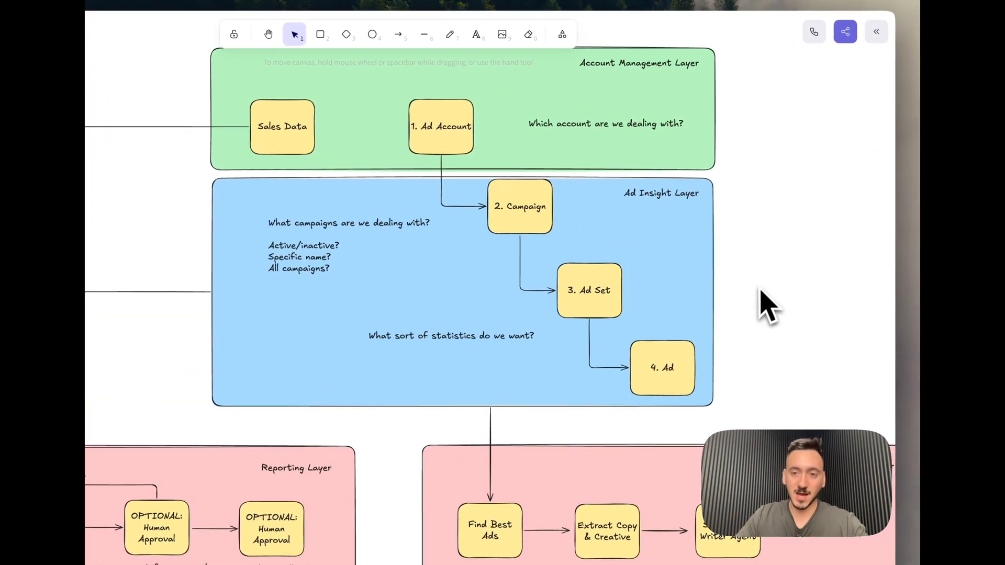
drag(765, 307, 755, 244)
scroll(459, 243, up, 2)
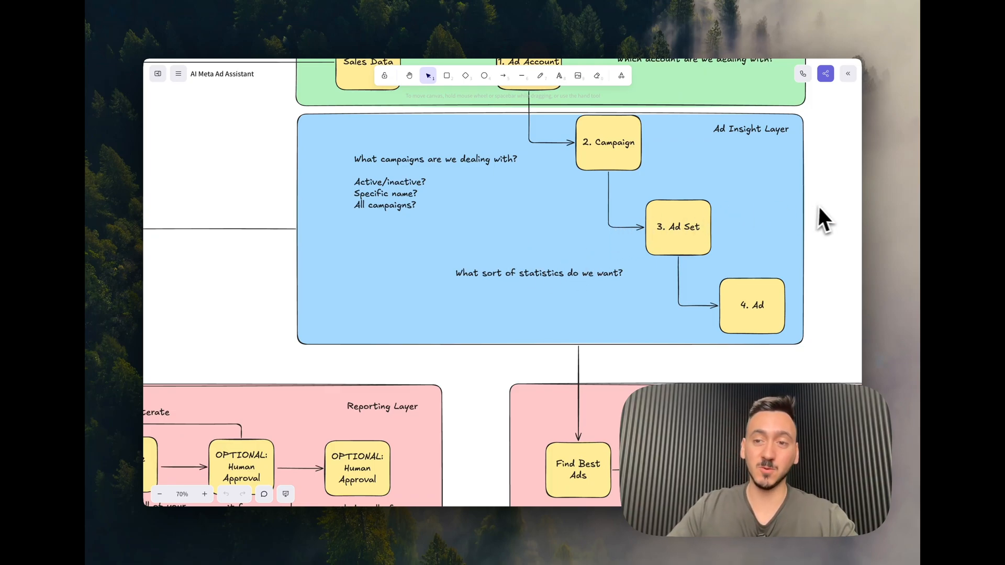
drag(832, 226, 799, 177)
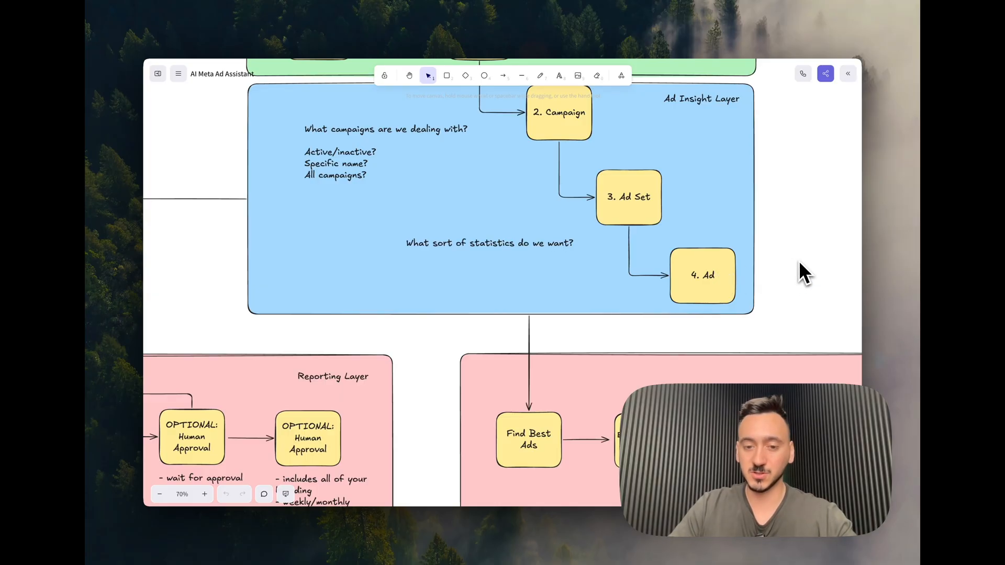
mouse_move(809, 290)
mouse_down()
mouse_move(687, 183)
mouse_move(694, 163)
mouse_up()
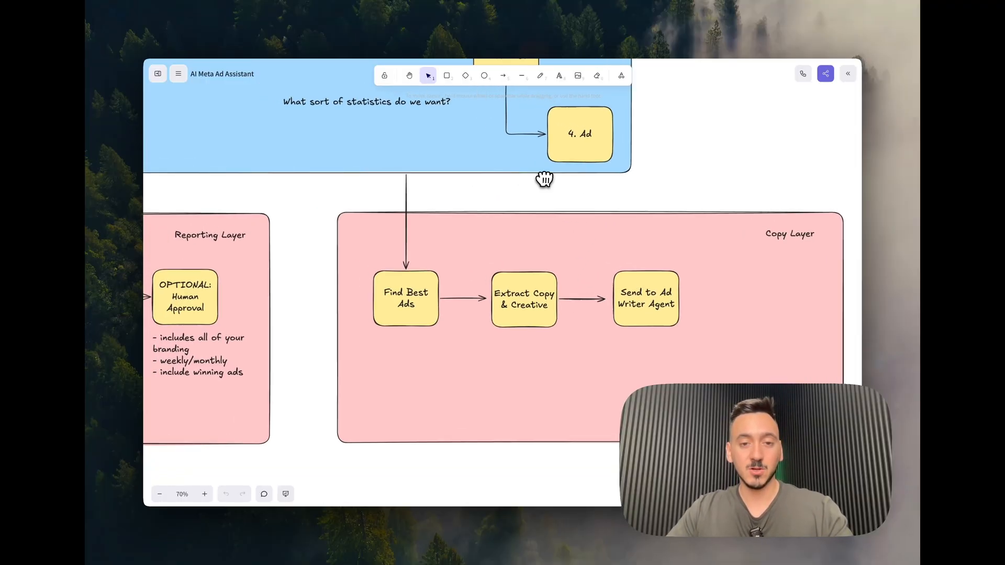
scroll(550, 192, down, 5)
scroll(542, 196, down, 5)
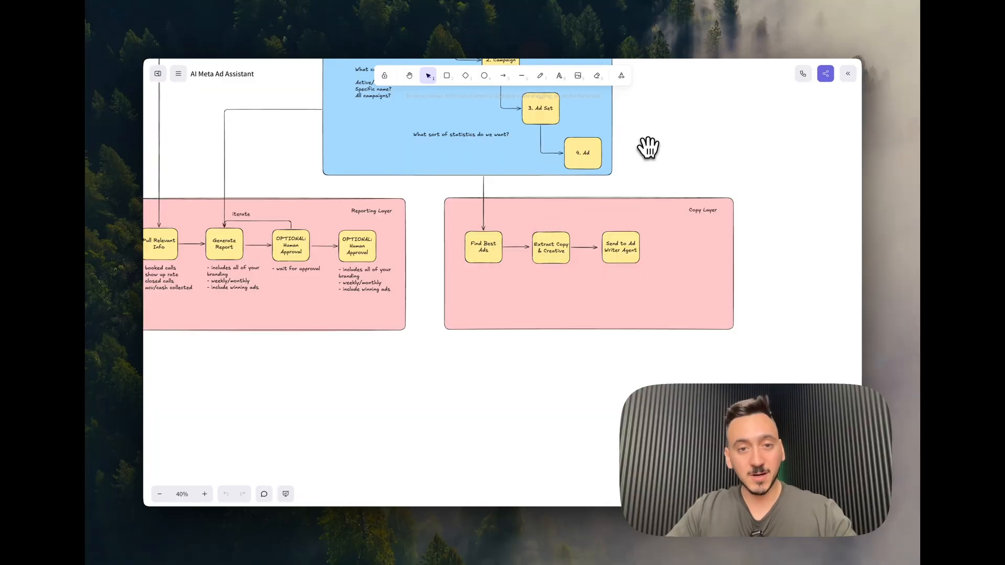
mouse_move(636, 188)
mouse_down()
mouse_move(723, 240)
mouse_move(729, 260)
mouse_up()
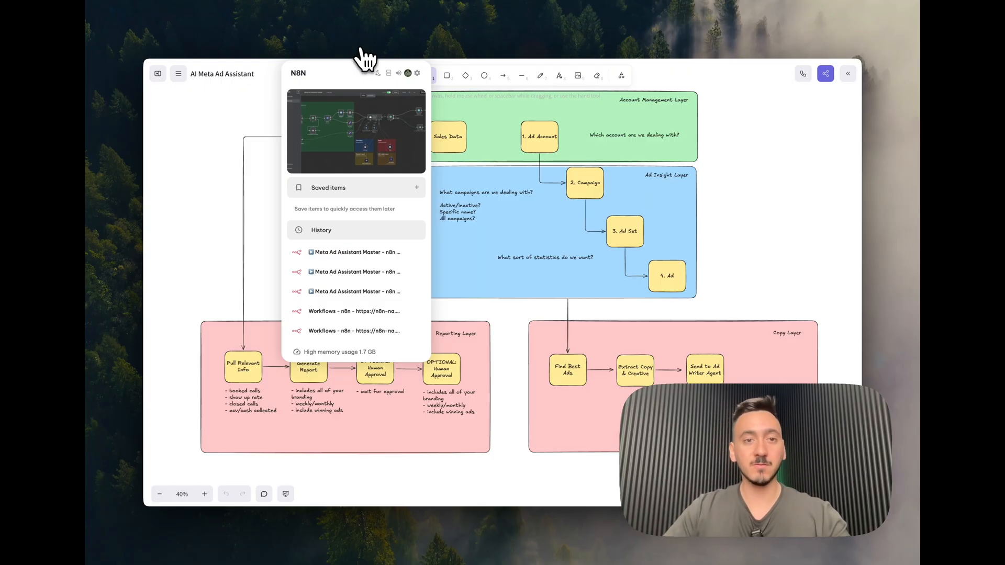
click(367, 59)
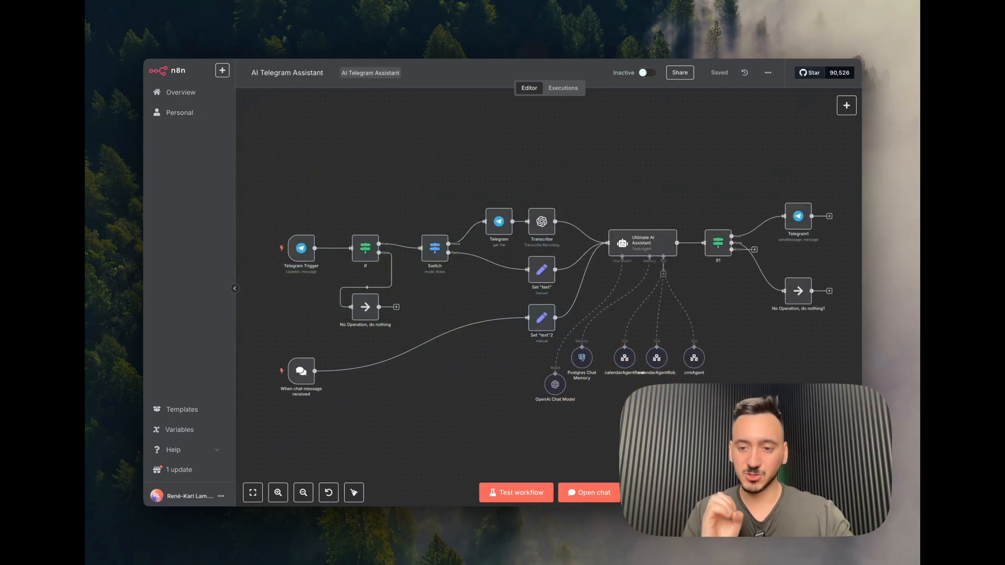
drag(790, 392, 711, 352)
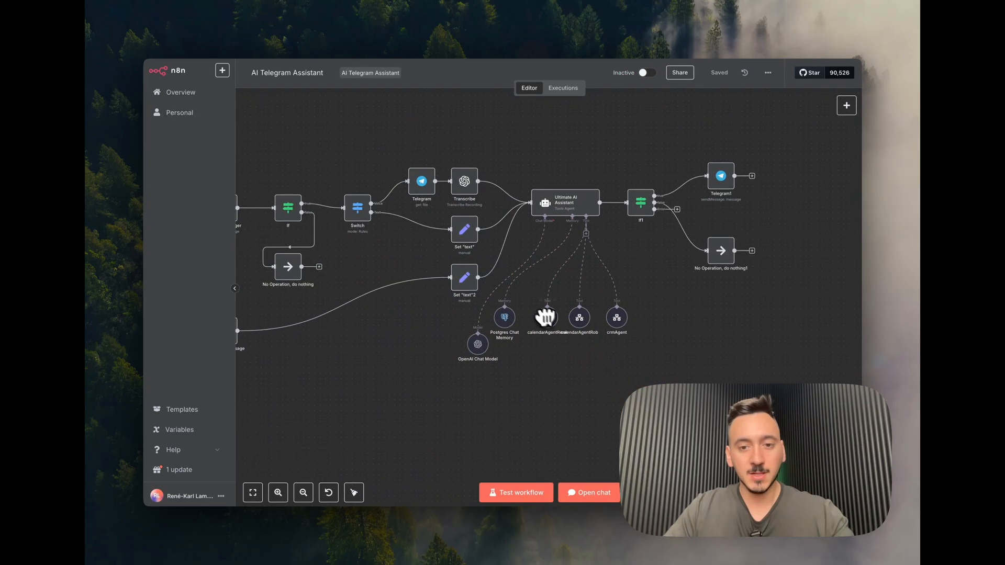
mouse_move(542, 223)
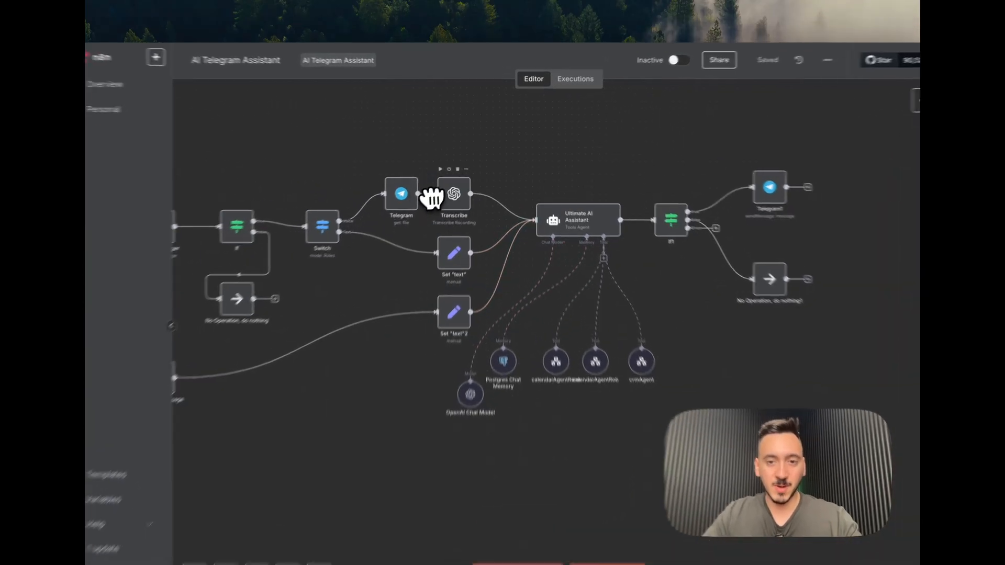
drag(440, 141, 503, 138)
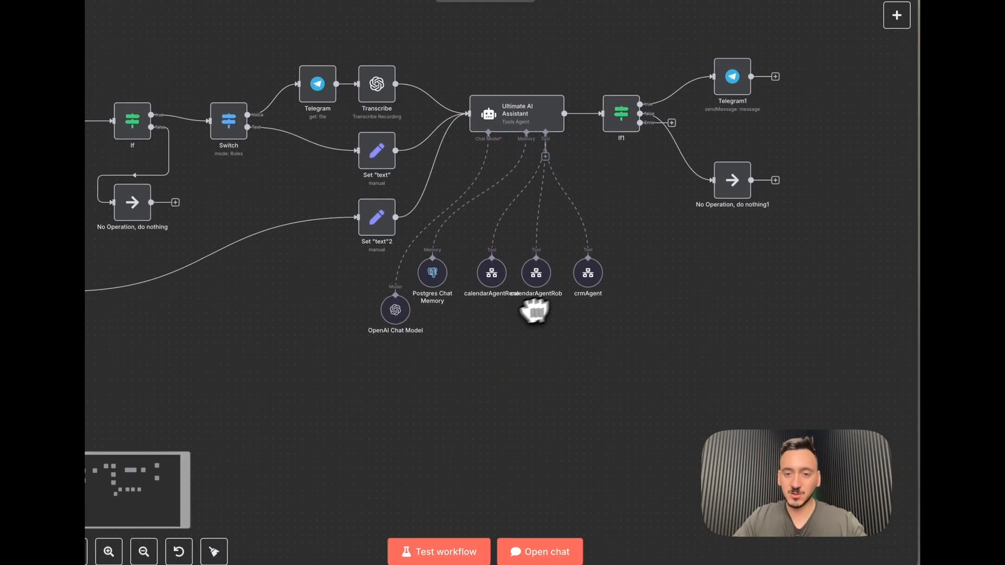